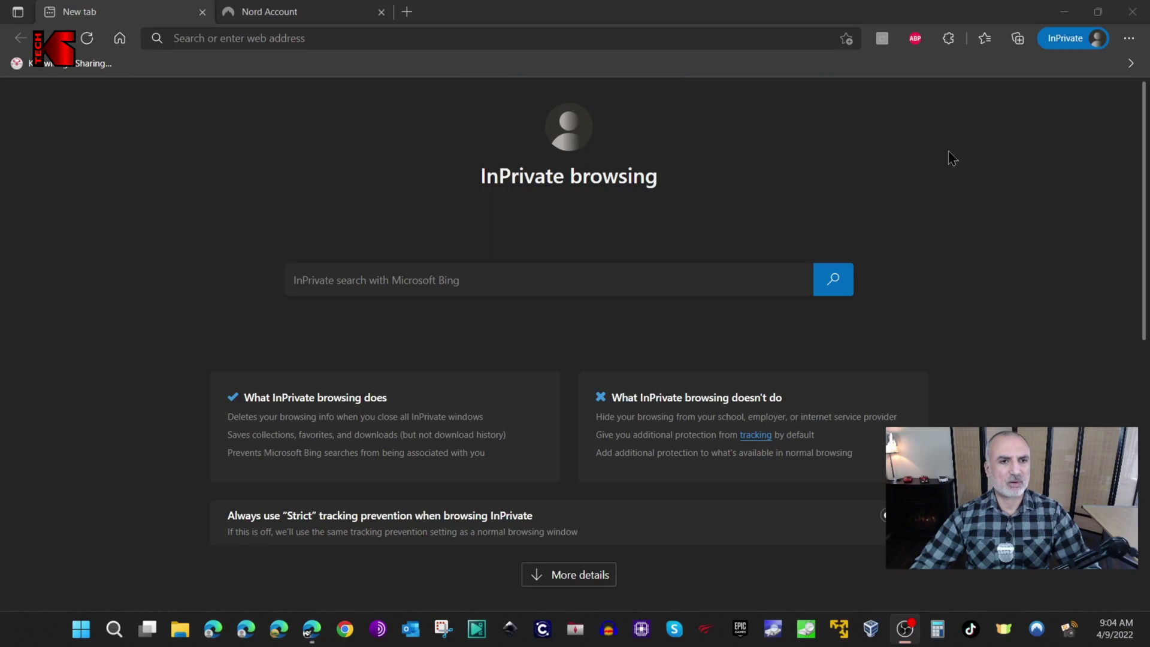
- Load router.asus.com and go to the VPN Client tab of the VPN settings
{"action": "left_click", "coordinate": [330, 38]}
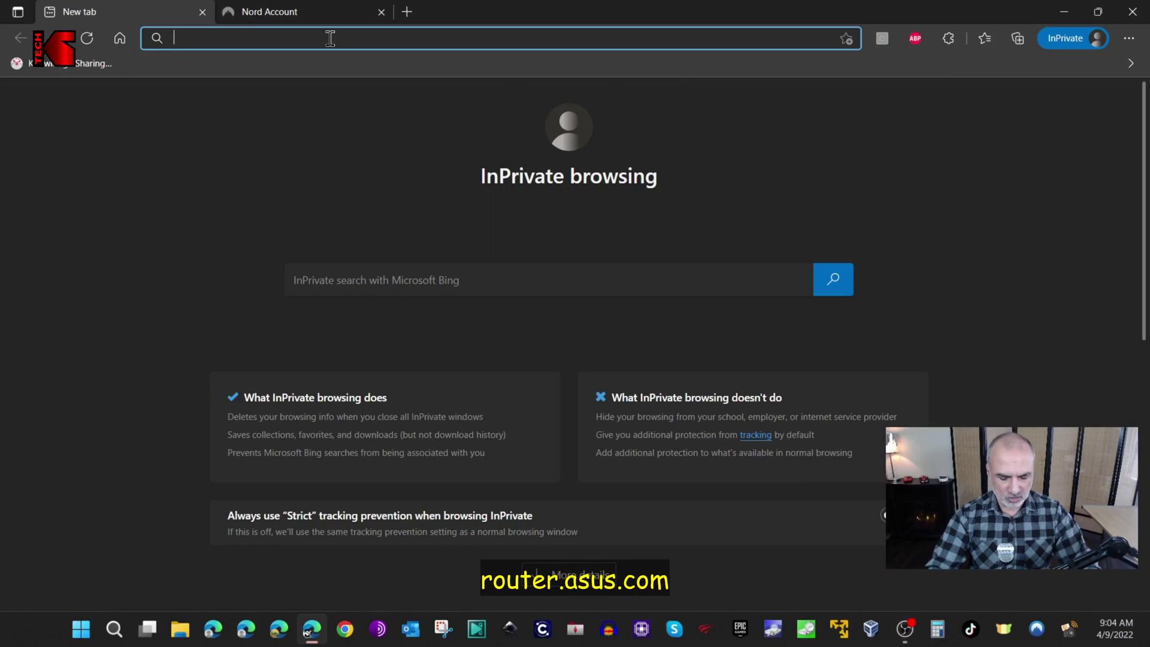
{"action": "type", "text": "router.asus.com"}
{"action": "key", "text": "Return"}
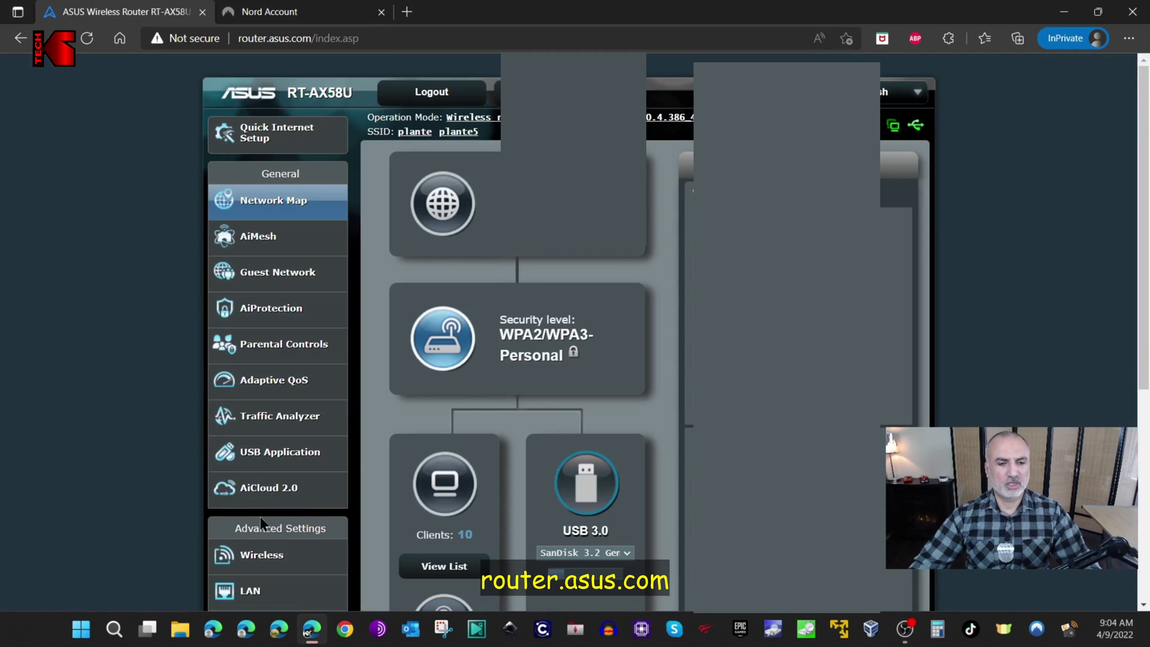
{"action": "scroll", "coordinate": [258, 545], "scroll_direction": "down", "scroll_amount": 5}
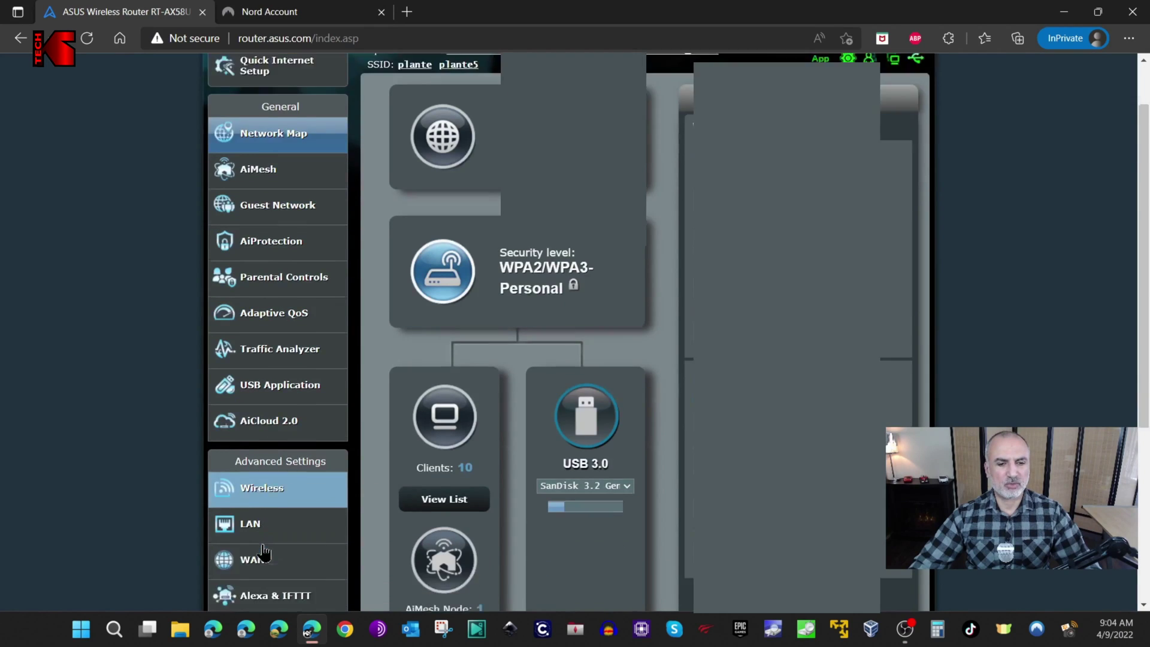
{"action": "left_click", "coordinate": [243, 403]}
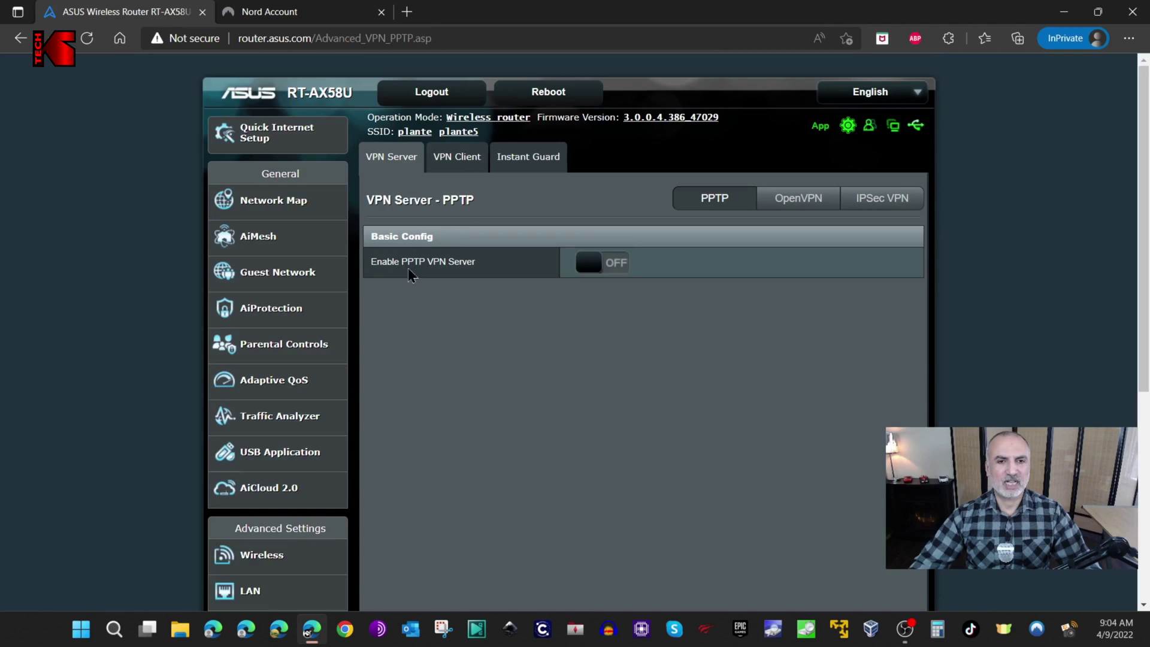
{"action": "left_click", "coordinate": [454, 160]}
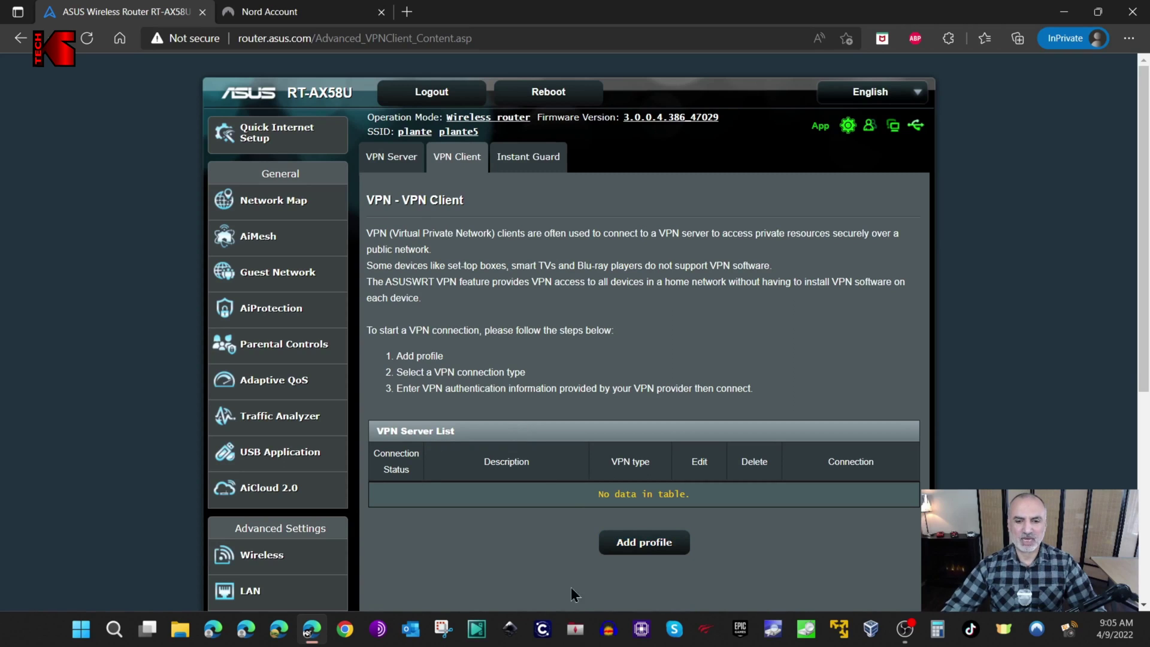
- Add a new OpenVPN profile with the description 'NordVPN - Canada'
{"action": "left_click", "coordinate": [641, 545]}
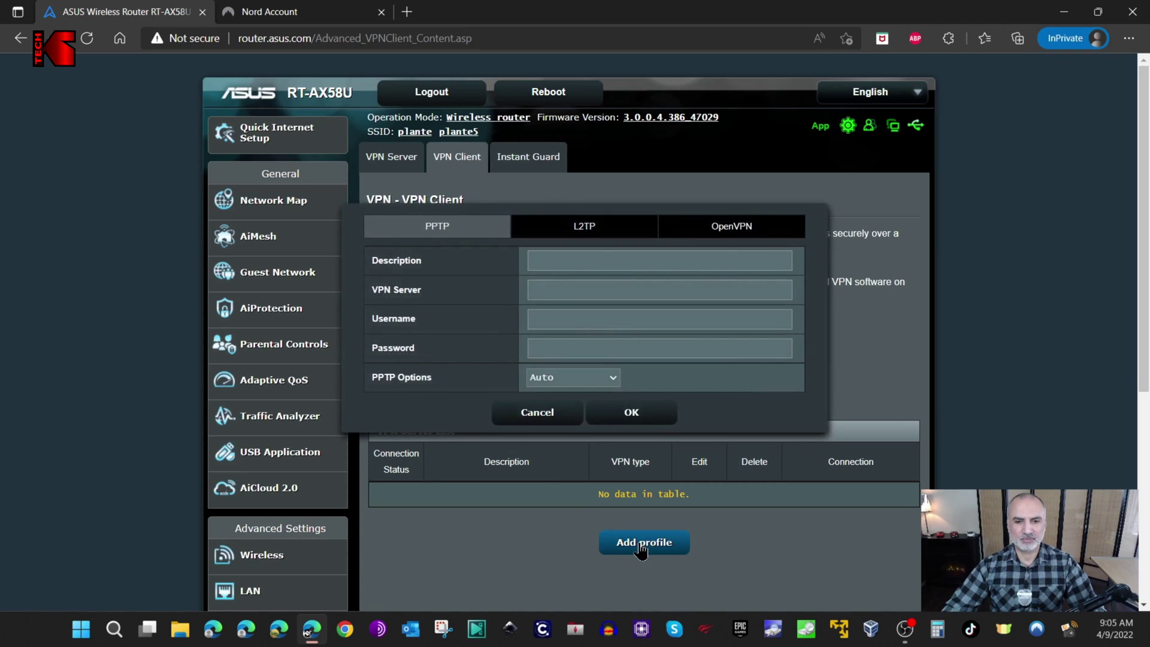
{"action": "left_click", "coordinate": [729, 233]}
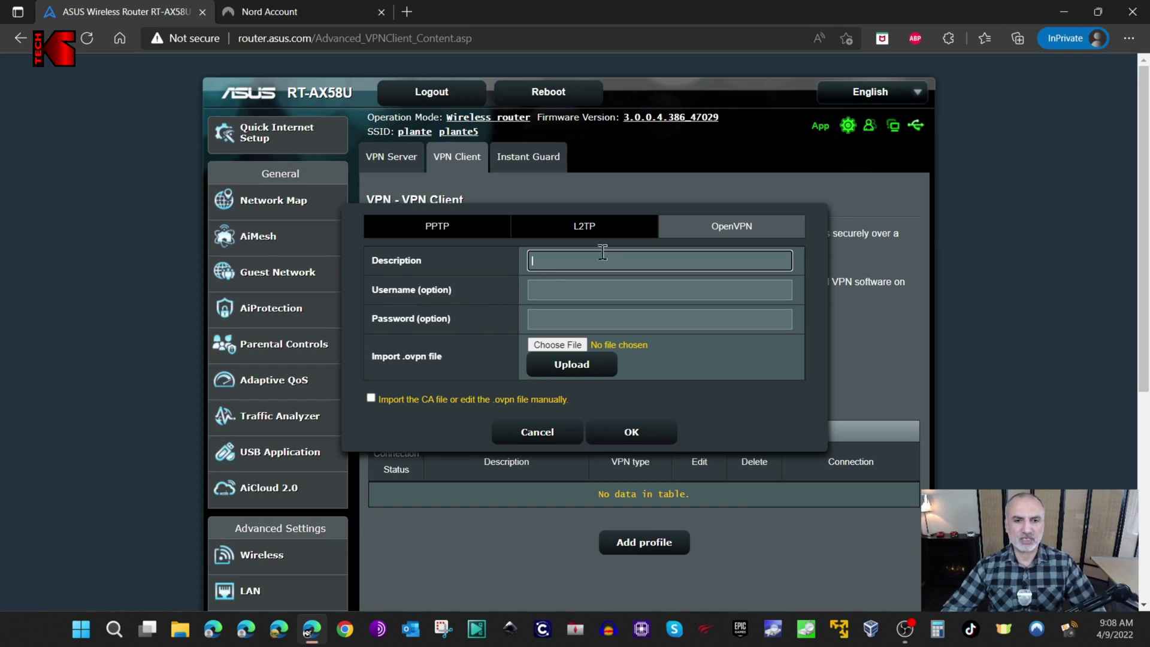
{"action": "type", "text": "NordVP"}
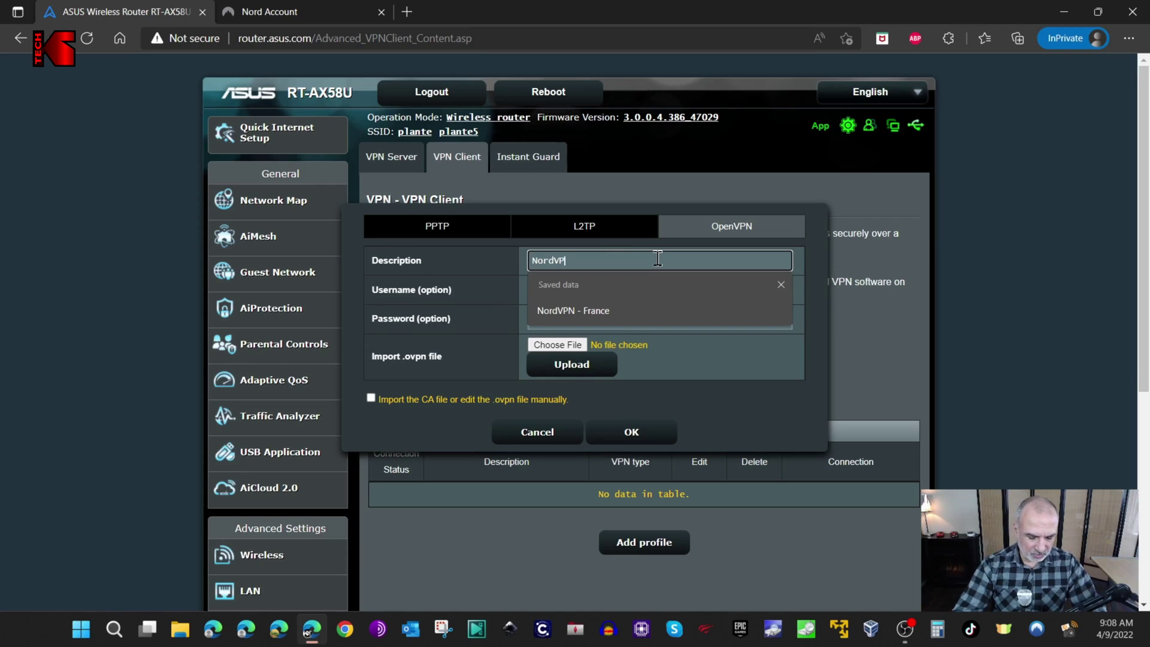
{"action": "type", "text": "N - Canada"}
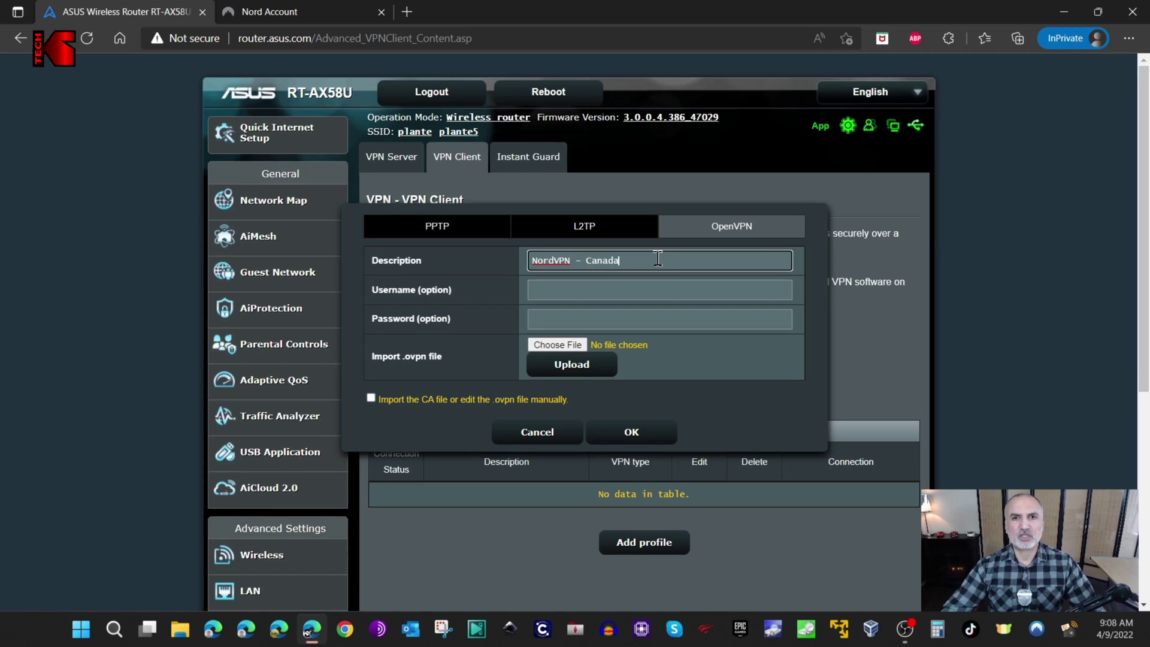
{"action": "left_click", "coordinate": [458, 328]}
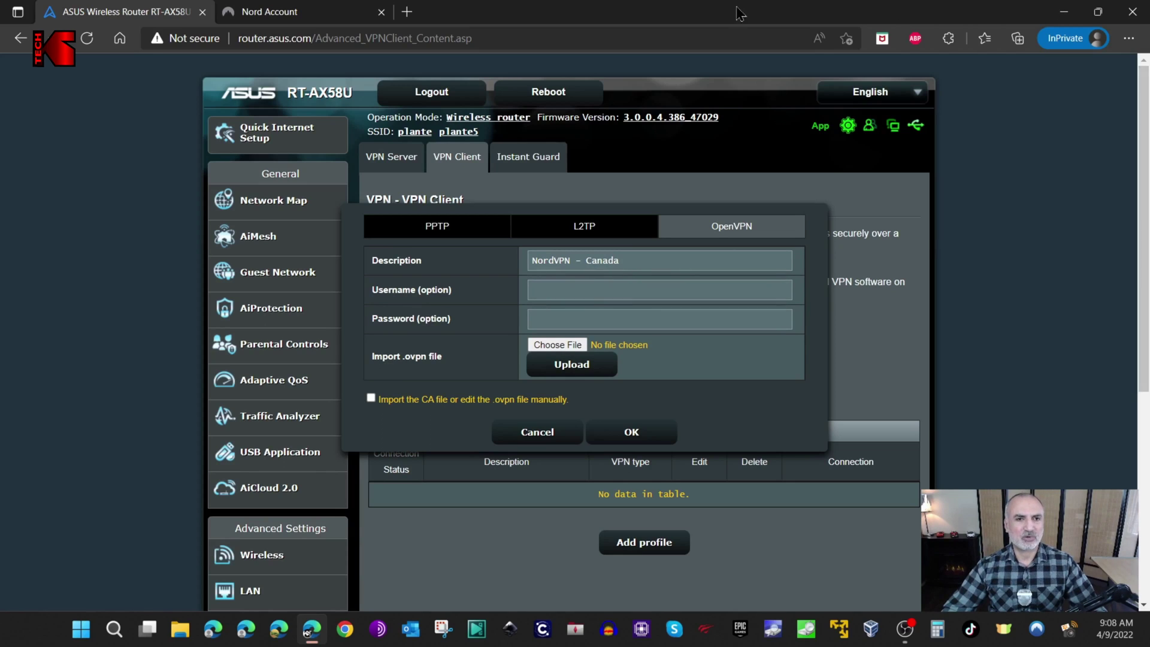
- Copy the NordVPN service username from Nord Account into the profile's Username field
{"action": "left_click", "coordinate": [314, 16]}
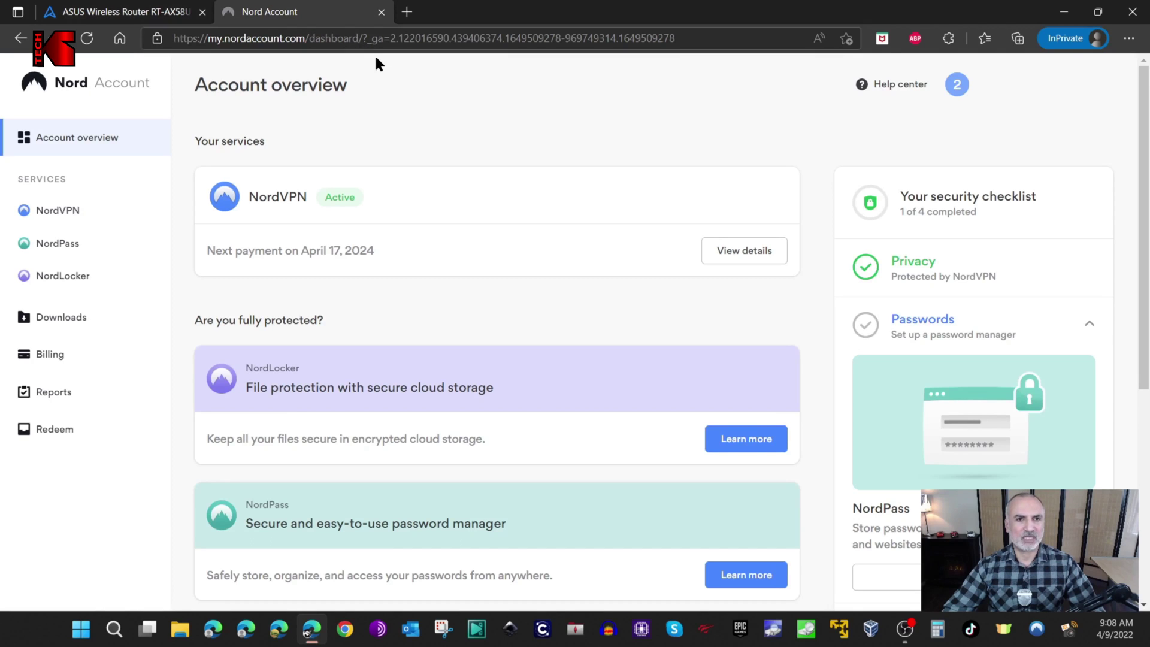
{"action": "left_click", "coordinate": [736, 253]}
{"action": "scroll", "coordinate": [743, 332], "scroll_direction": "down", "scroll_amount": 3}
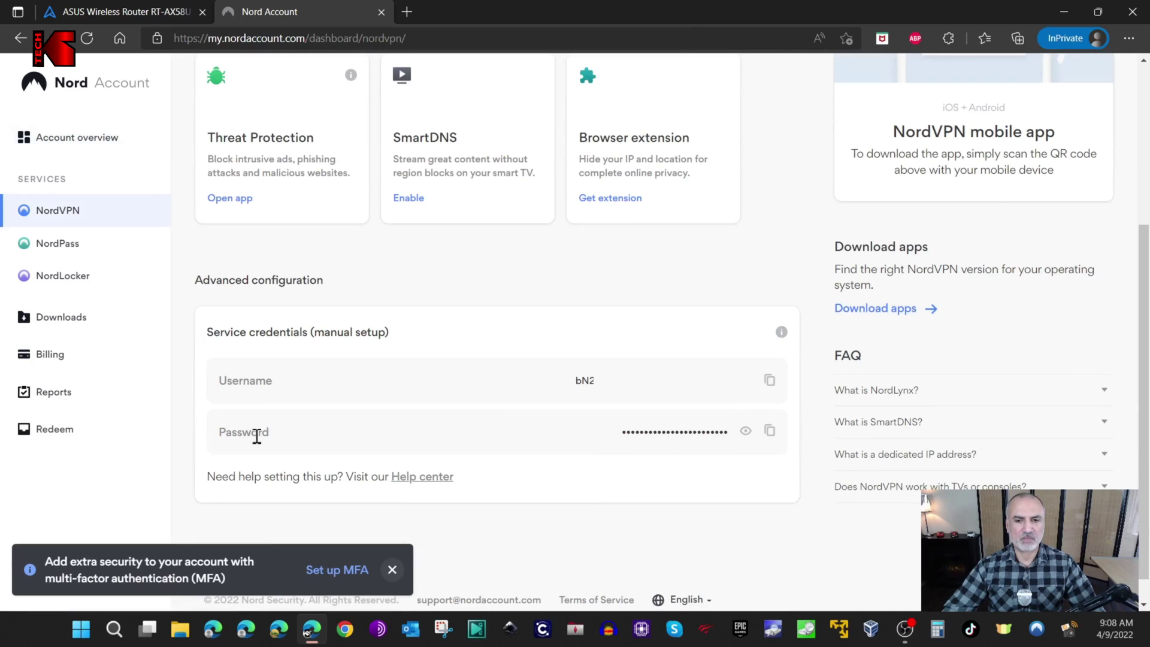
{"action": "left_click", "coordinate": [769, 381]}
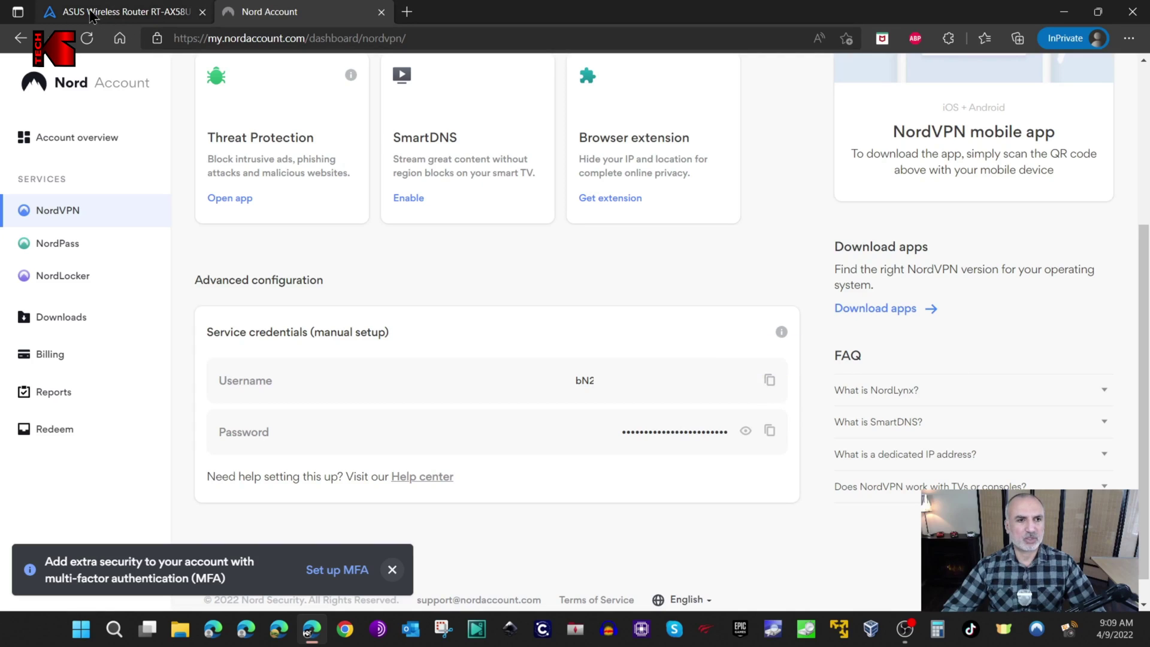
{"action": "left_click", "coordinate": [120, 14]}
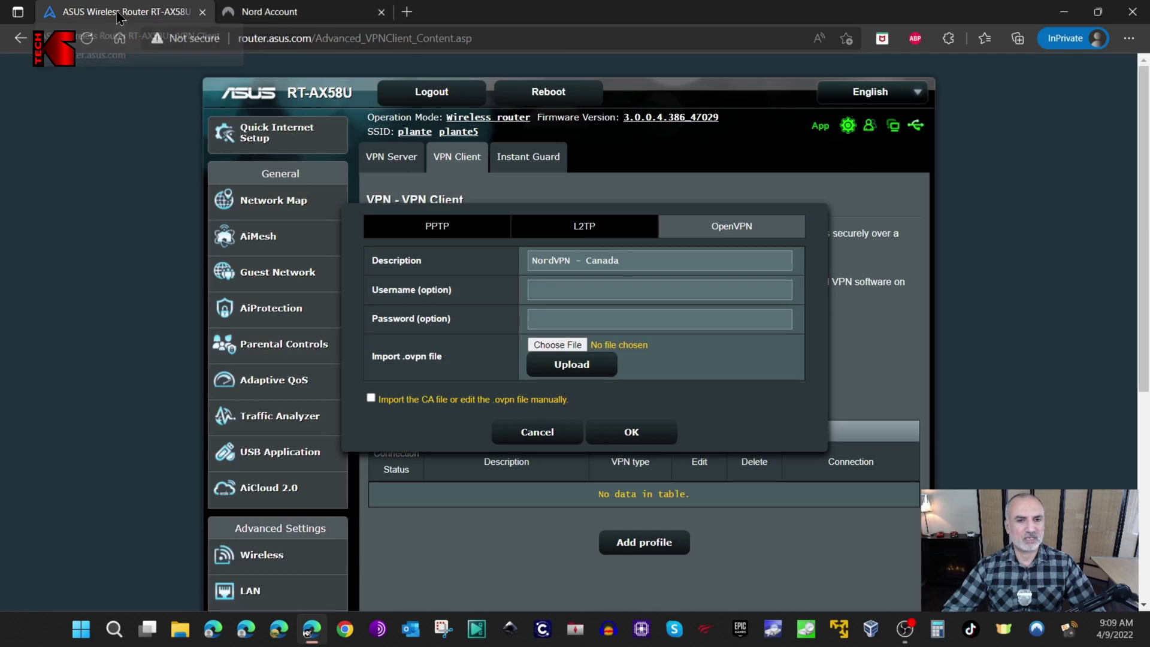
{"action": "right_click", "coordinate": [556, 290]}
{"action": "left_click", "coordinate": [599, 364]}
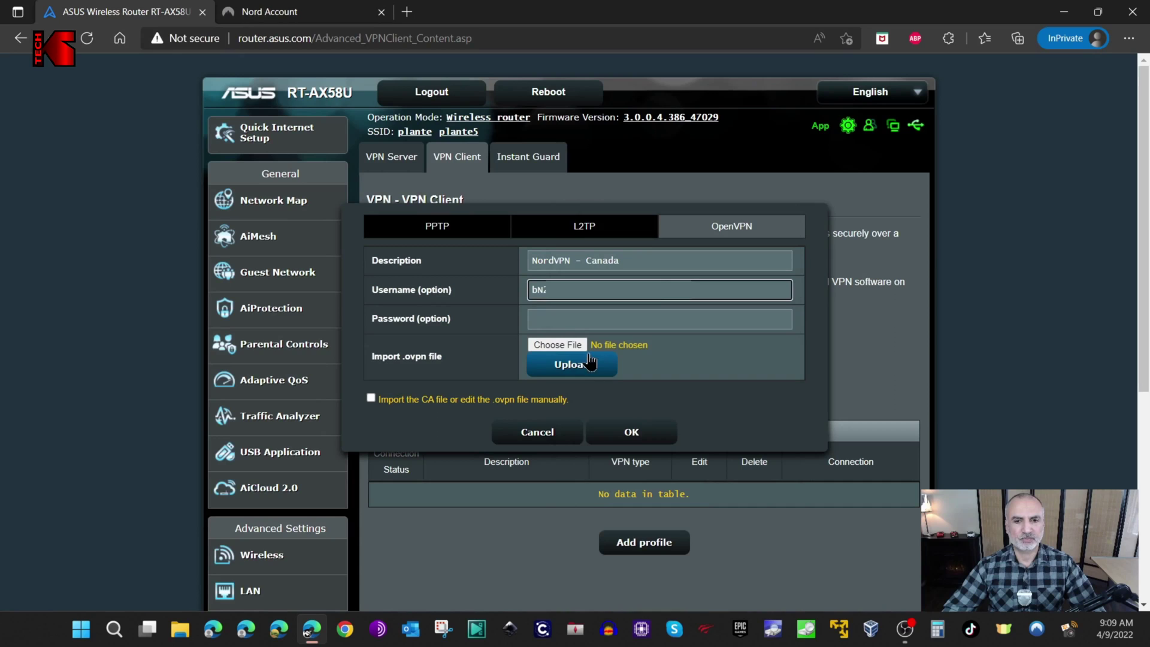
- Copy the NordVPN service password into the profile's Password field
{"action": "left_click", "coordinate": [271, 13]}
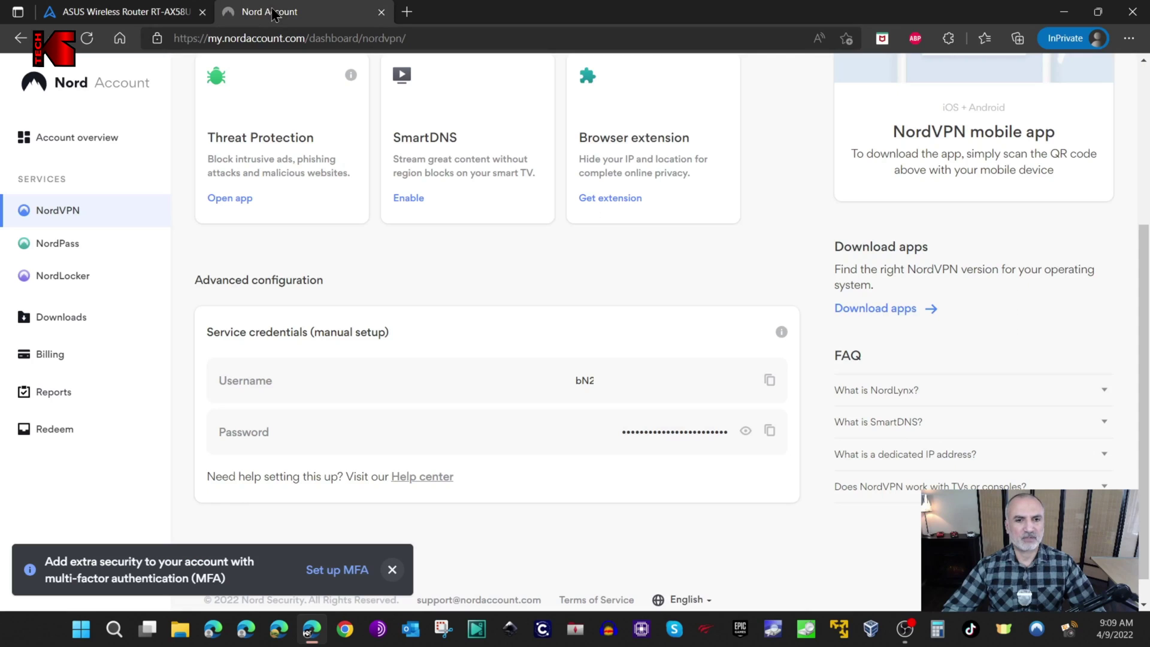
{"action": "left_click", "coordinate": [771, 439]}
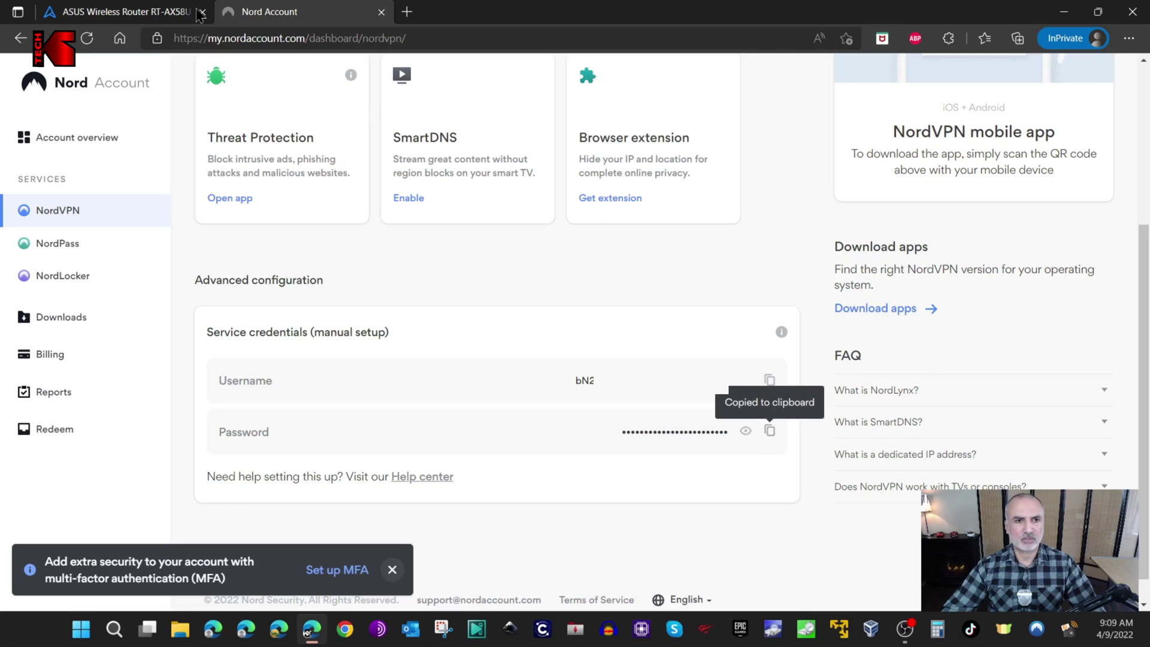
{"action": "left_click", "coordinate": [113, 14]}
{"action": "right_click", "coordinate": [545, 320]}
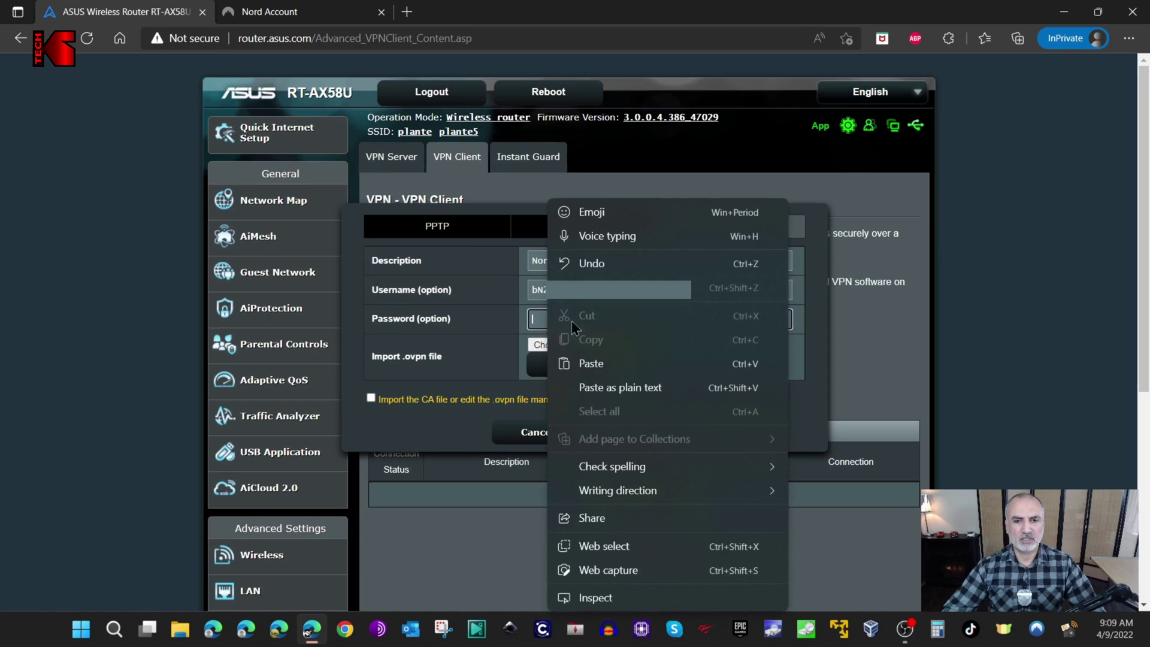
{"action": "left_click", "coordinate": [603, 362]}
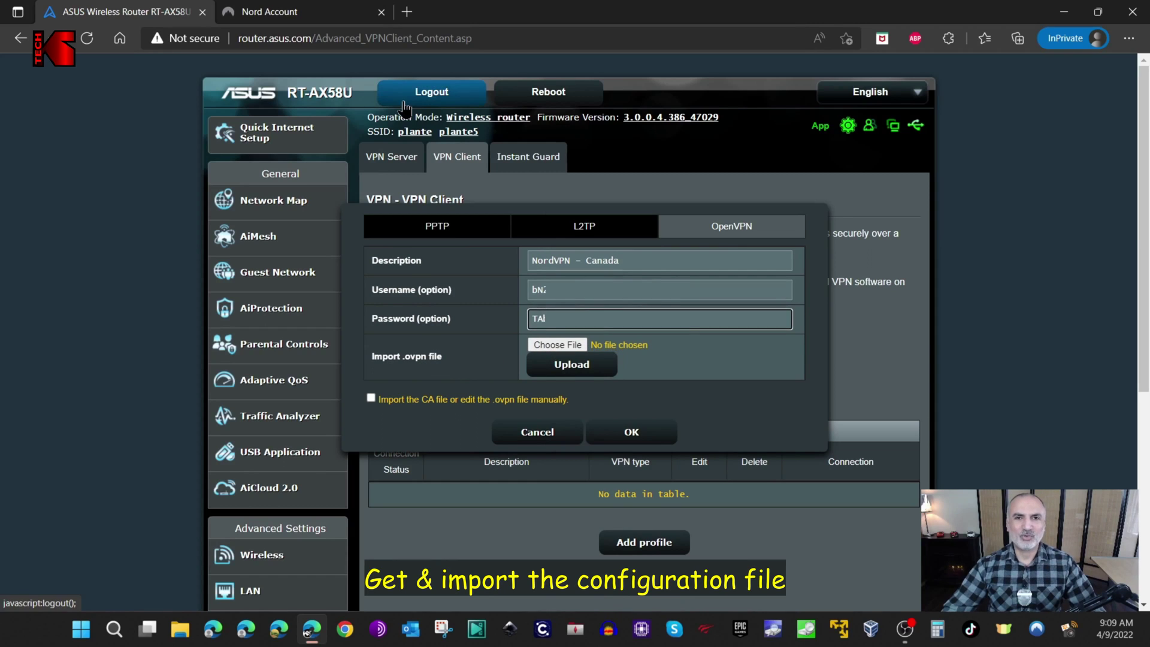
- Open nordvpn.com/servers/tools in a new tab to get a recommended server
{"action": "left_click", "coordinate": [410, 18]}
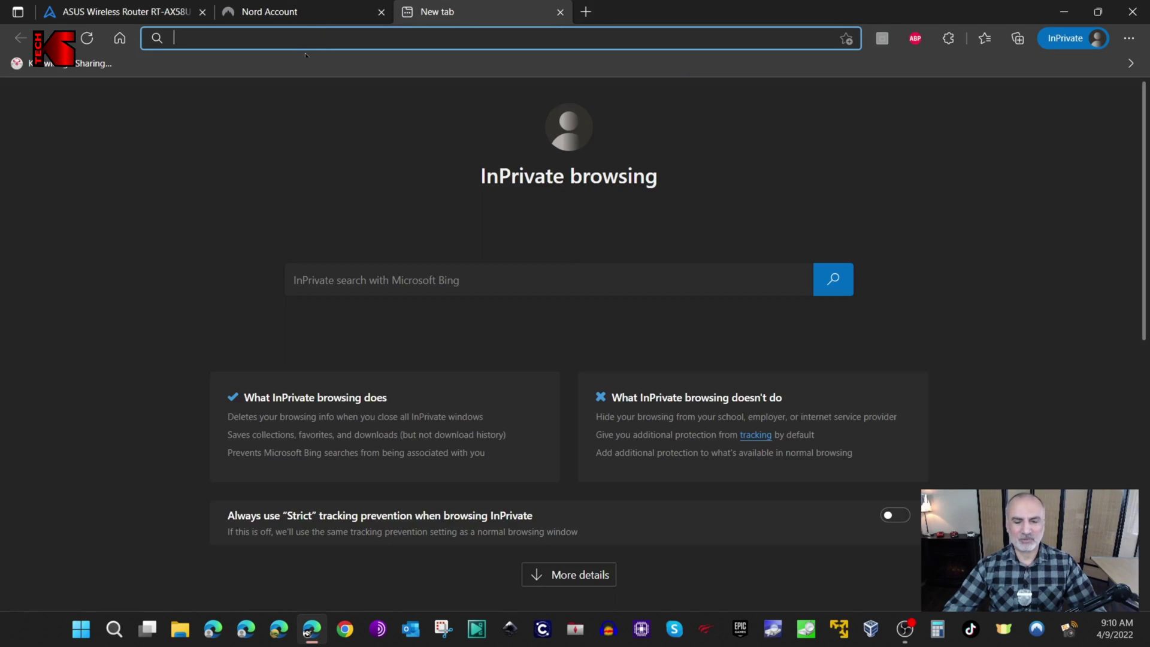
{"action": "type", "text": "nordvpn.com"}
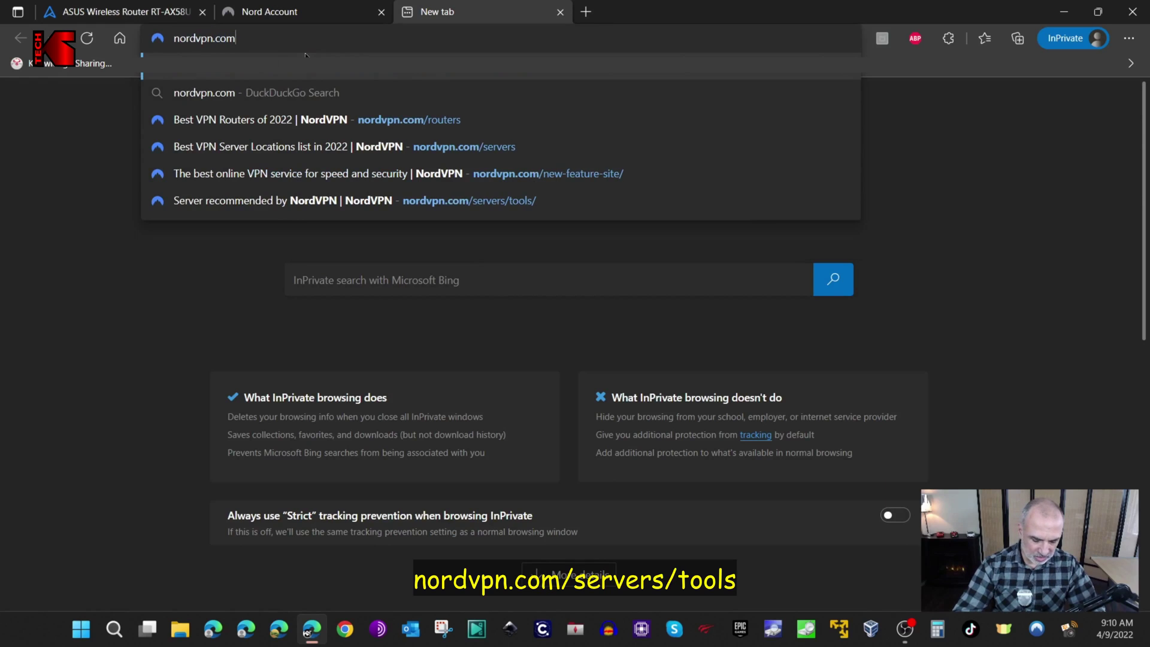
{"action": "type", "text": "/servers/tools"}
{"action": "key", "text": "Return"}
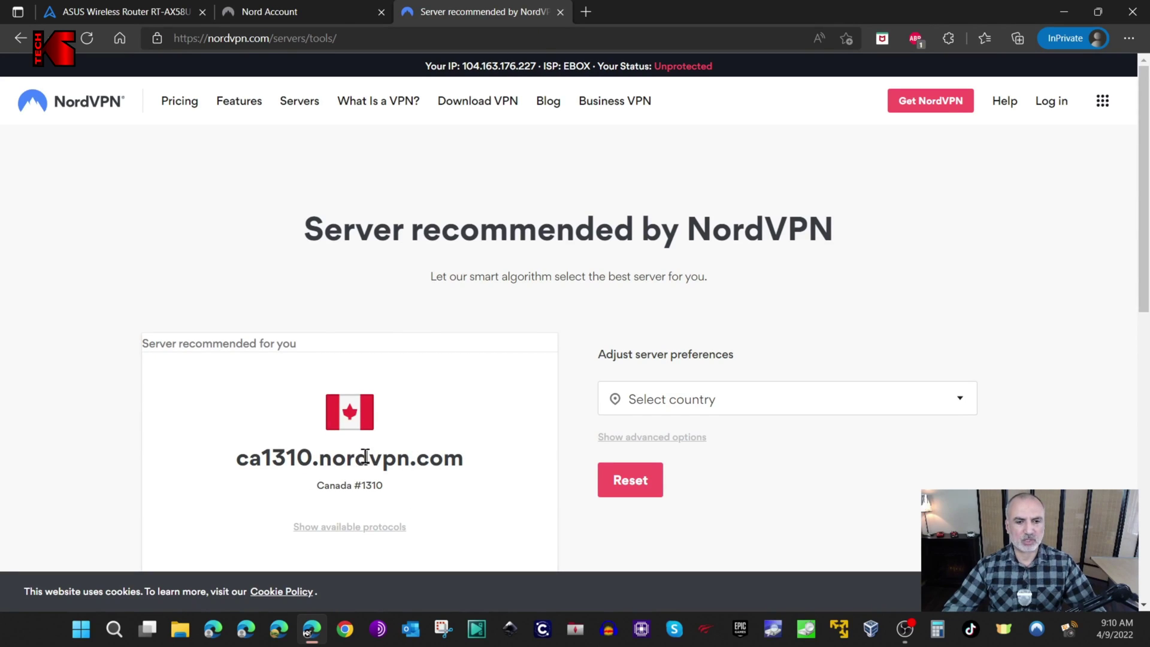
{"action": "scroll", "coordinate": [488, 431], "scroll_direction": "down", "scroll_amount": 1}
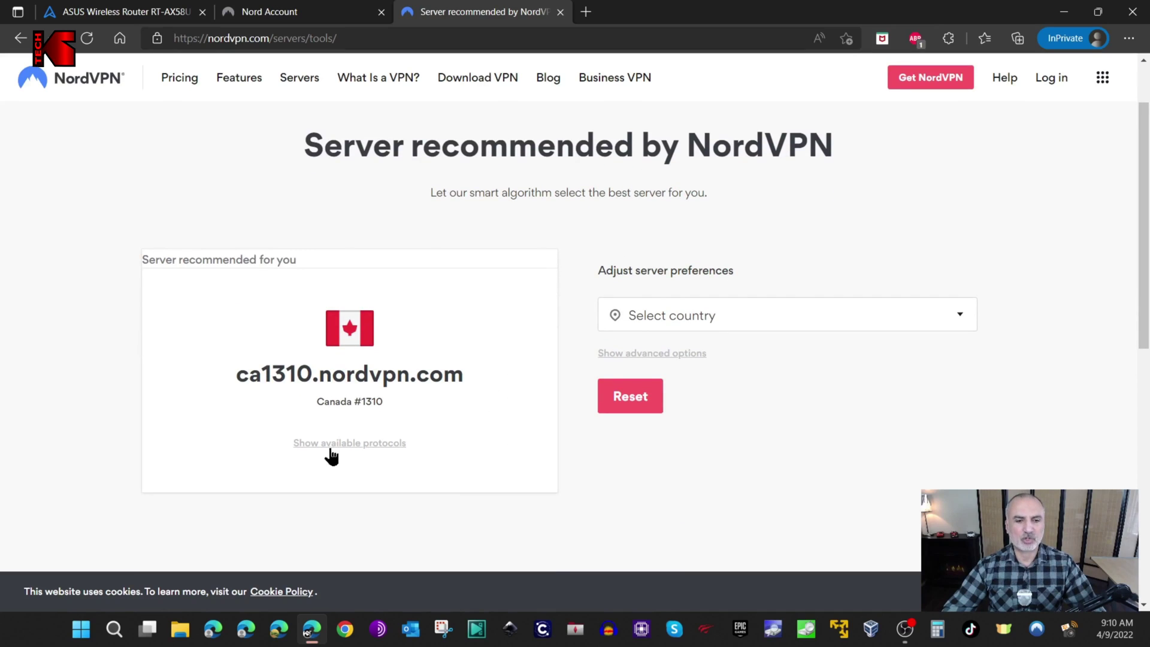
- Download and save the OpenVPN UDP config for ca1310.nordvpn.com
{"action": "left_click", "coordinate": [366, 446]}
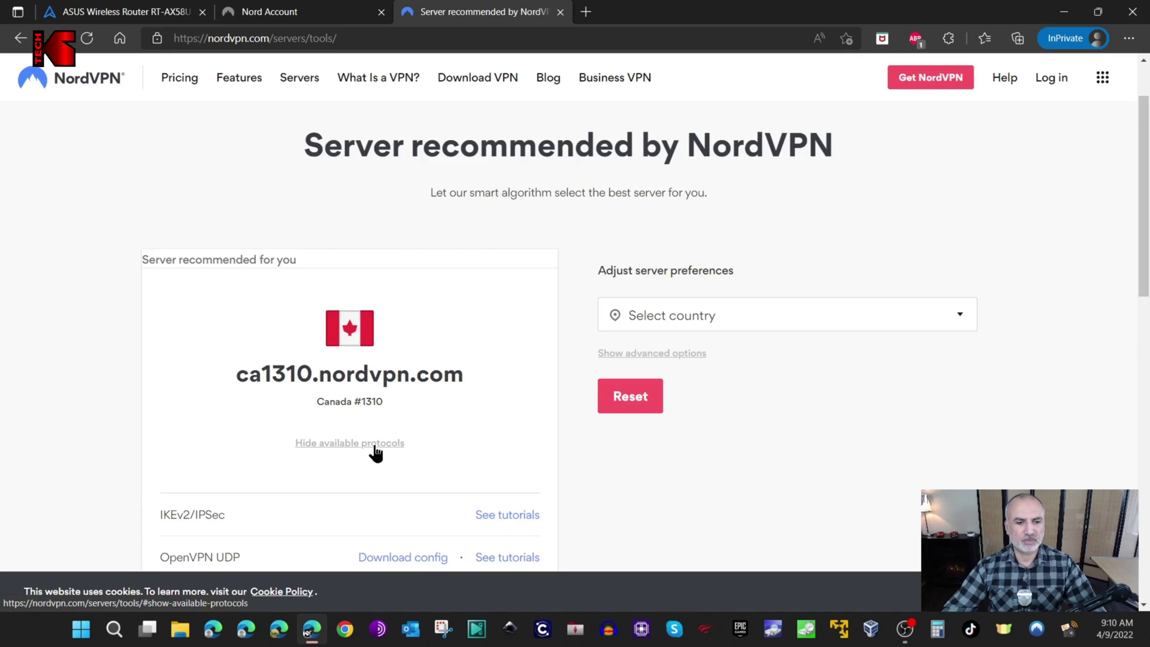
{"action": "scroll", "coordinate": [376, 453], "scroll_direction": "down", "scroll_amount": 2}
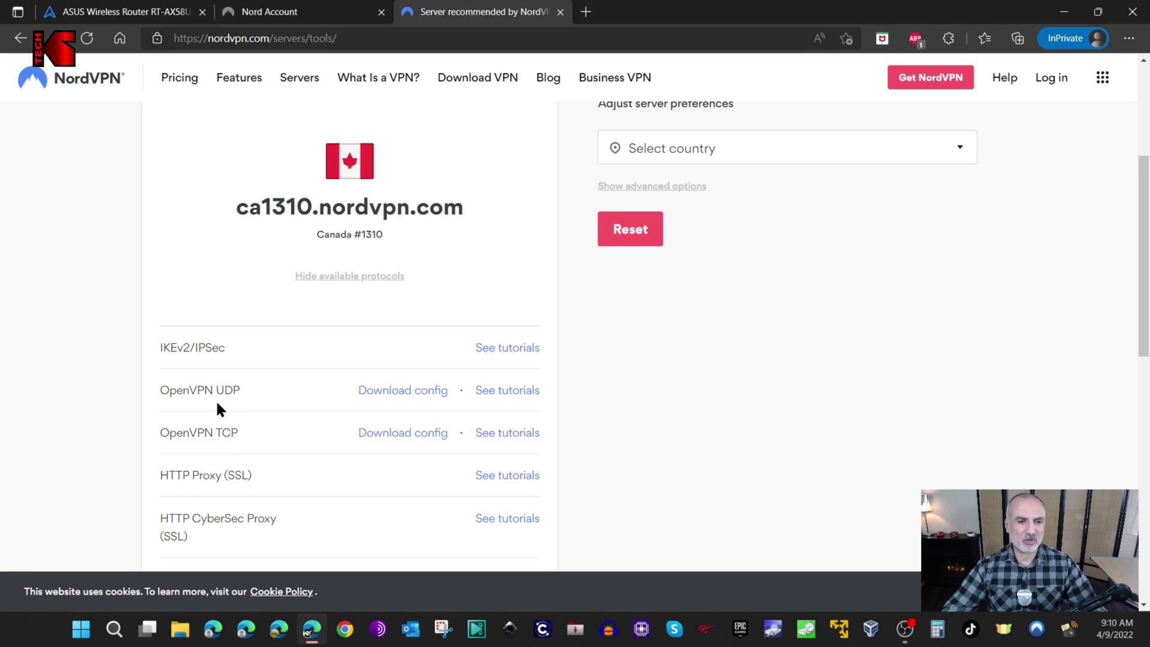
{"action": "left_click", "coordinate": [415, 399]}
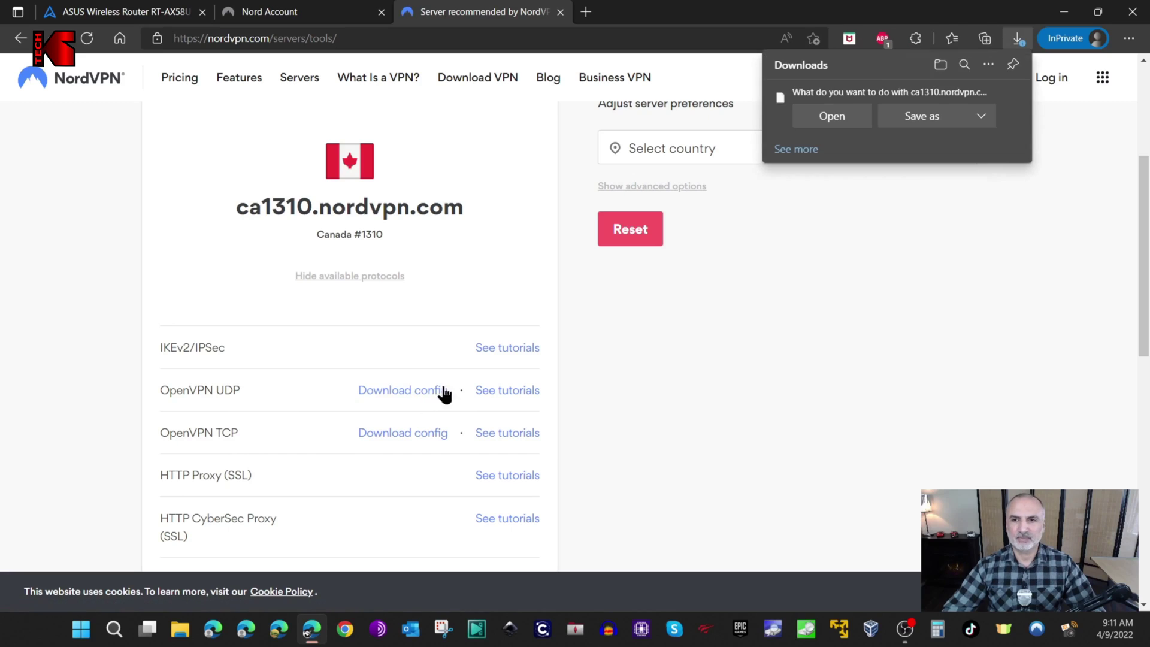
{"action": "left_click", "coordinate": [981, 116]}
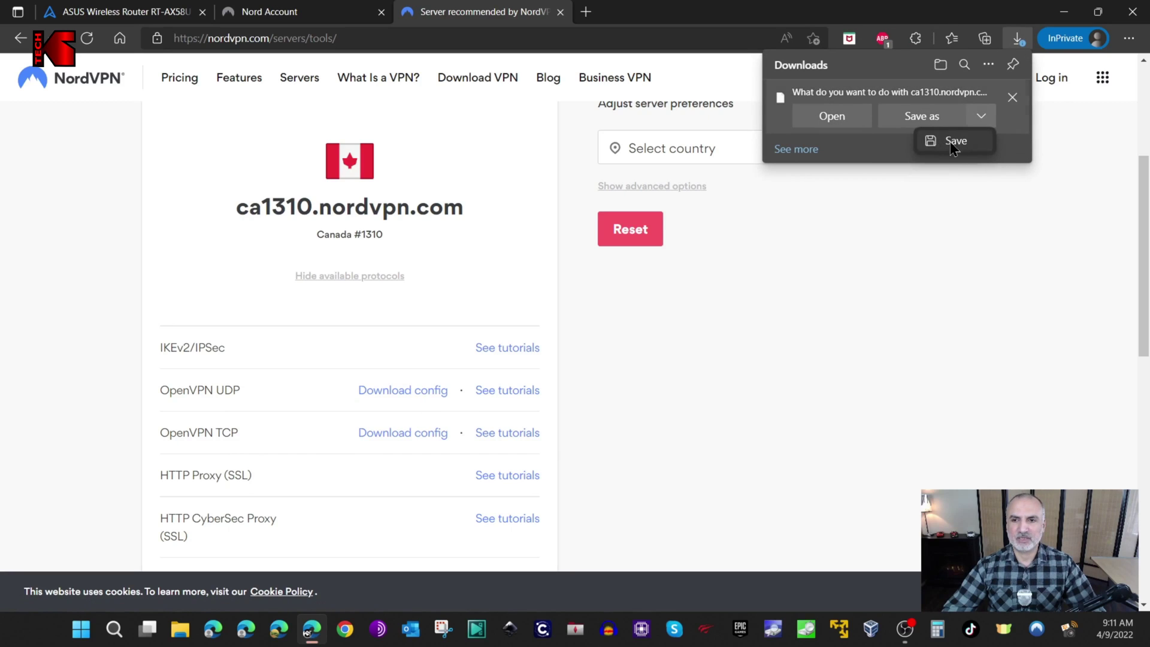
{"action": "left_click", "coordinate": [950, 142]}
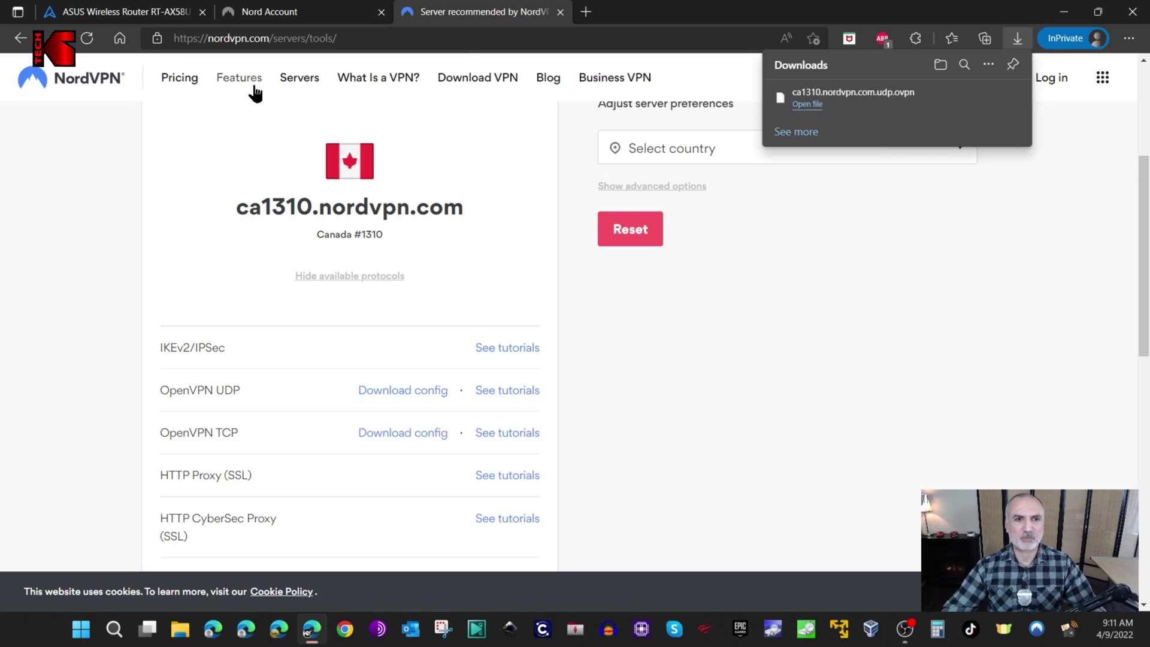
{"action": "left_click", "coordinate": [125, 11]}
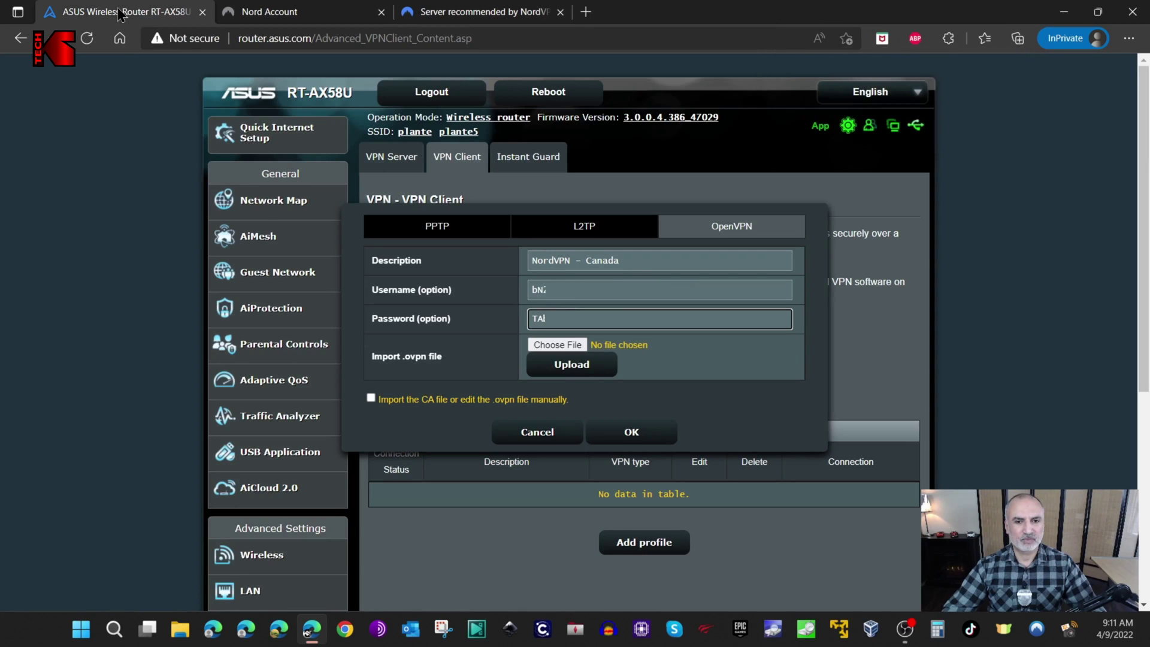
- Upload ca1310.nordvpn.com.udp.ovpn, save the NordVPN - Canada profile, and start another profile
{"action": "left_click", "coordinate": [558, 346]}
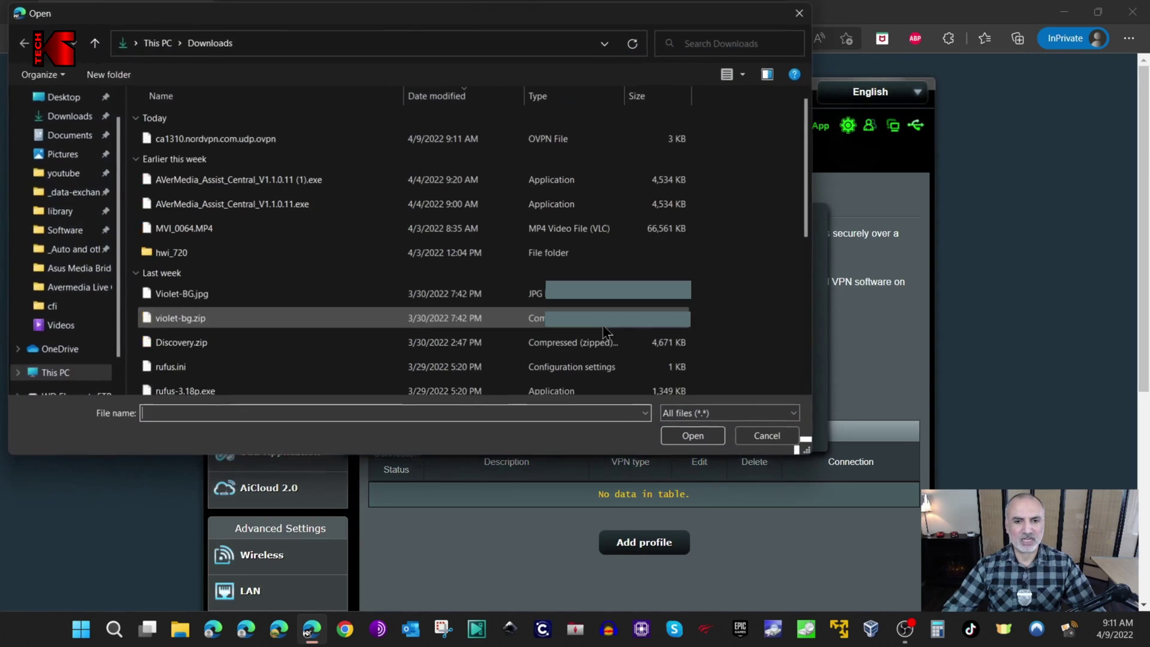
{"action": "left_click", "coordinate": [177, 140]}
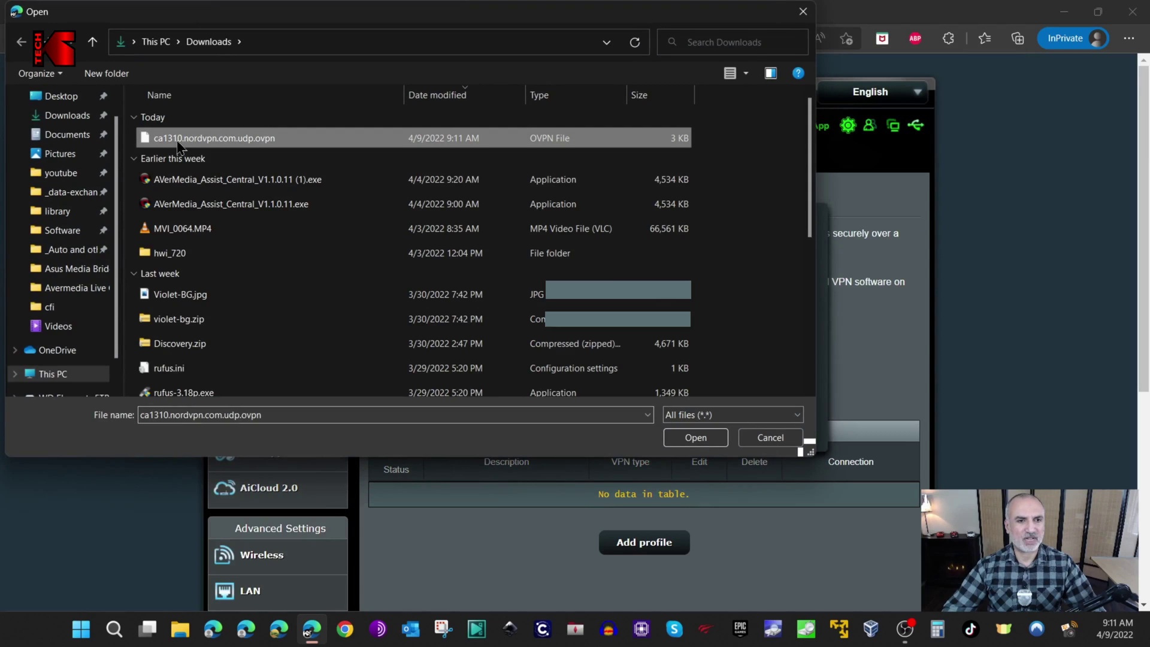
{"action": "left_click", "coordinate": [694, 438]}
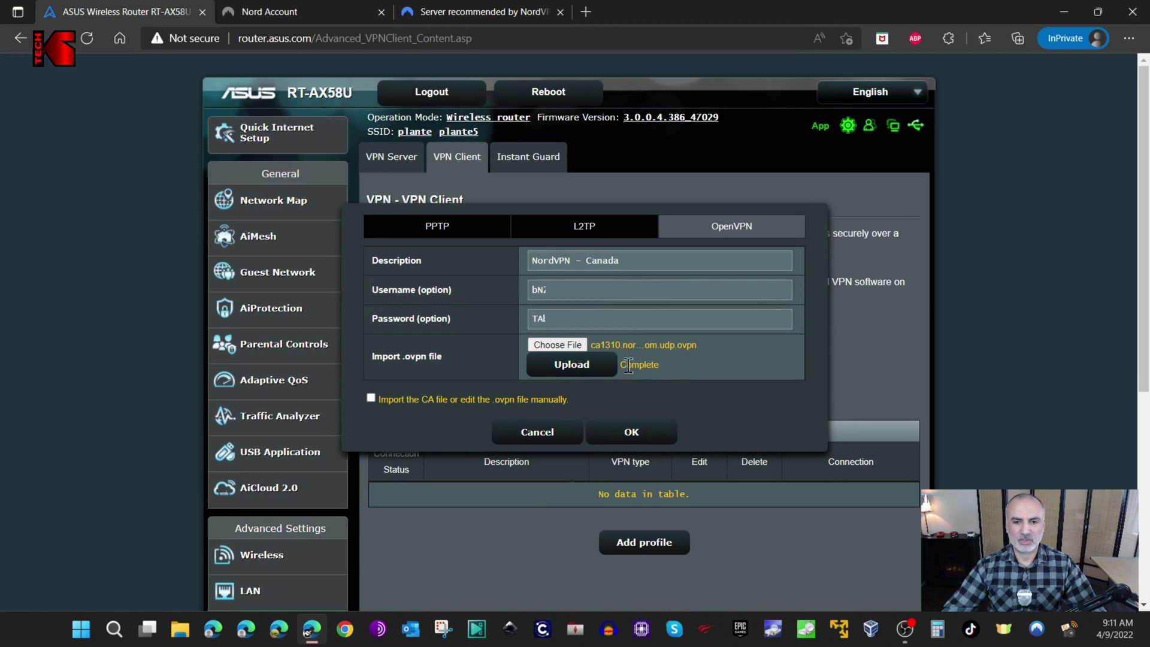
{"action": "left_click", "coordinate": [633, 436]}
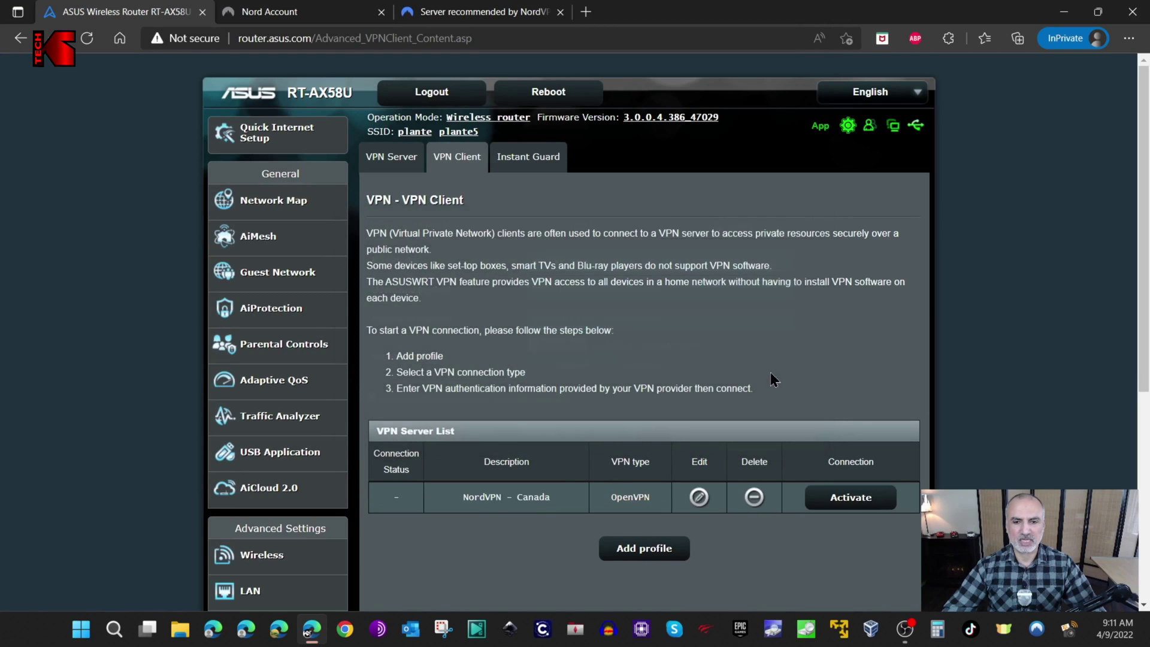
{"action": "scroll", "coordinate": [655, 347], "scroll_direction": "down", "scroll_amount": 2}
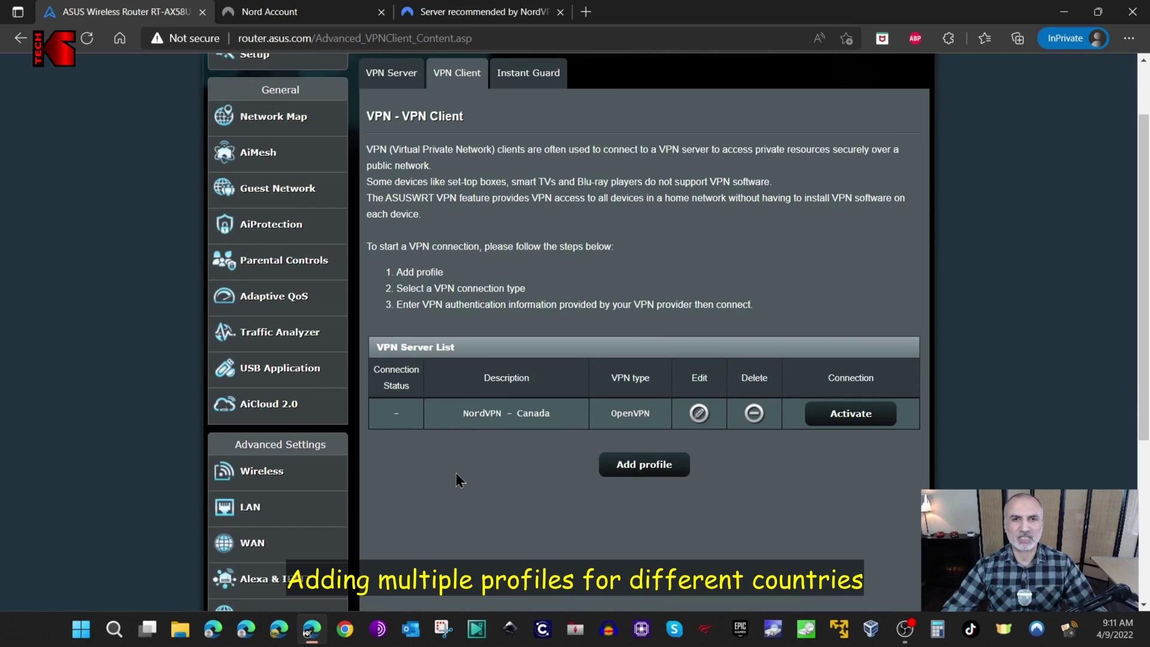
{"action": "left_click", "coordinate": [643, 467]}
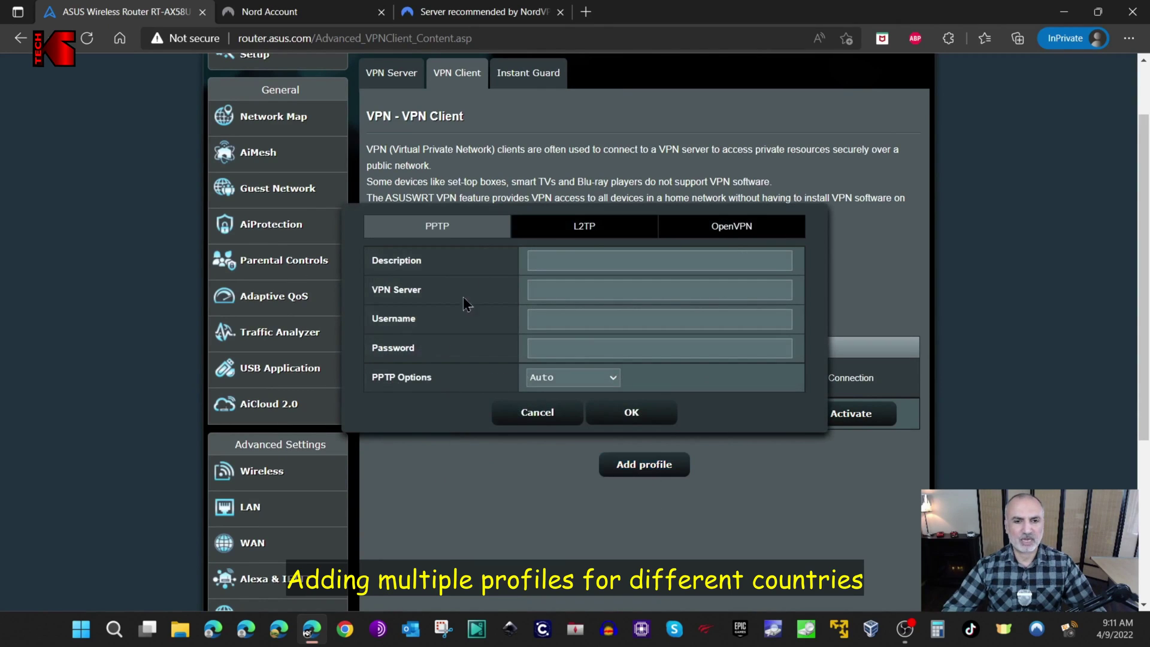
- Make the new profile OpenVPN with the description 'Nordvpn - USA'
{"action": "left_click", "coordinate": [734, 229]}
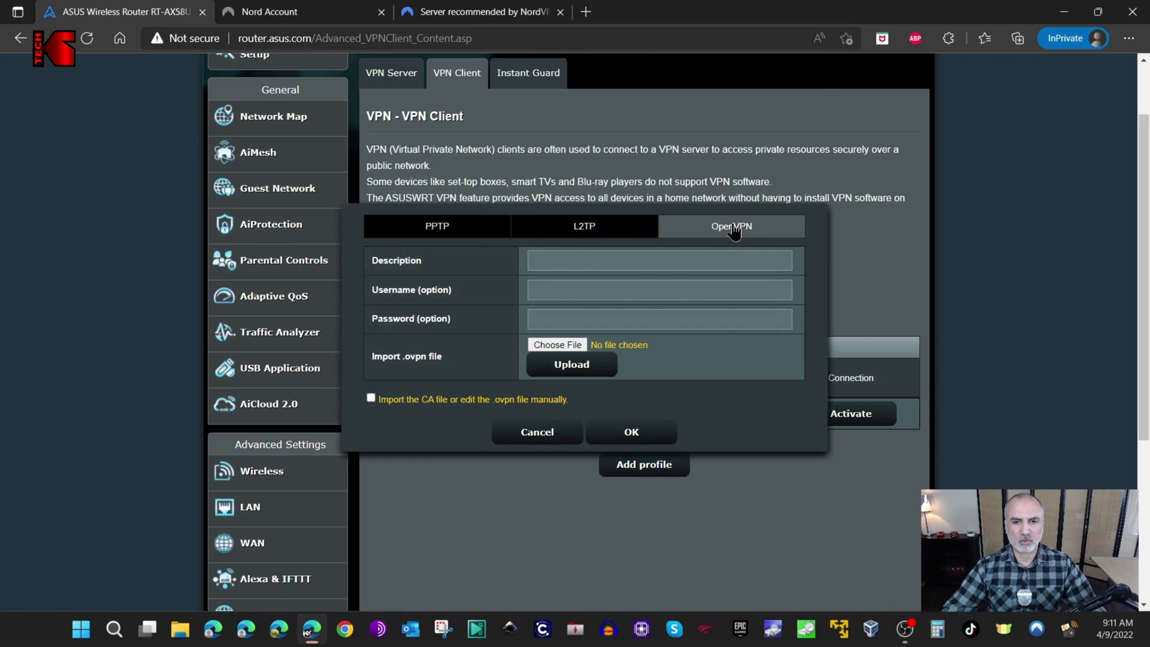
{"action": "left_click", "coordinate": [596, 262]}
{"action": "type", "text": "No"}
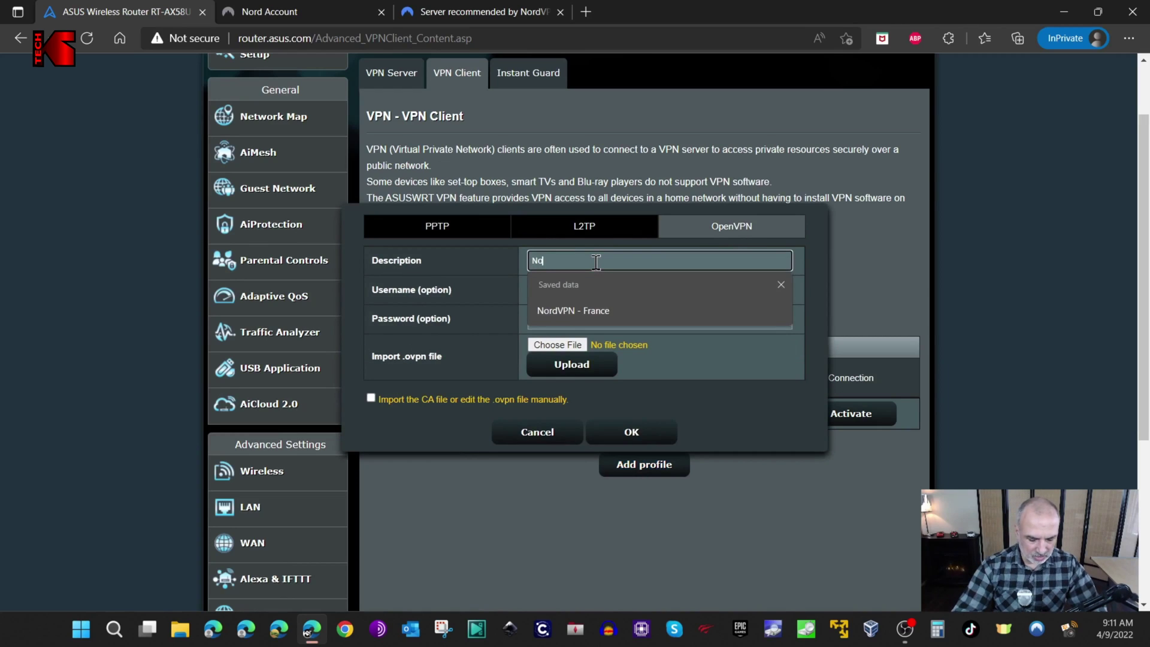
{"action": "type", "text": "rdvpn - USA"}
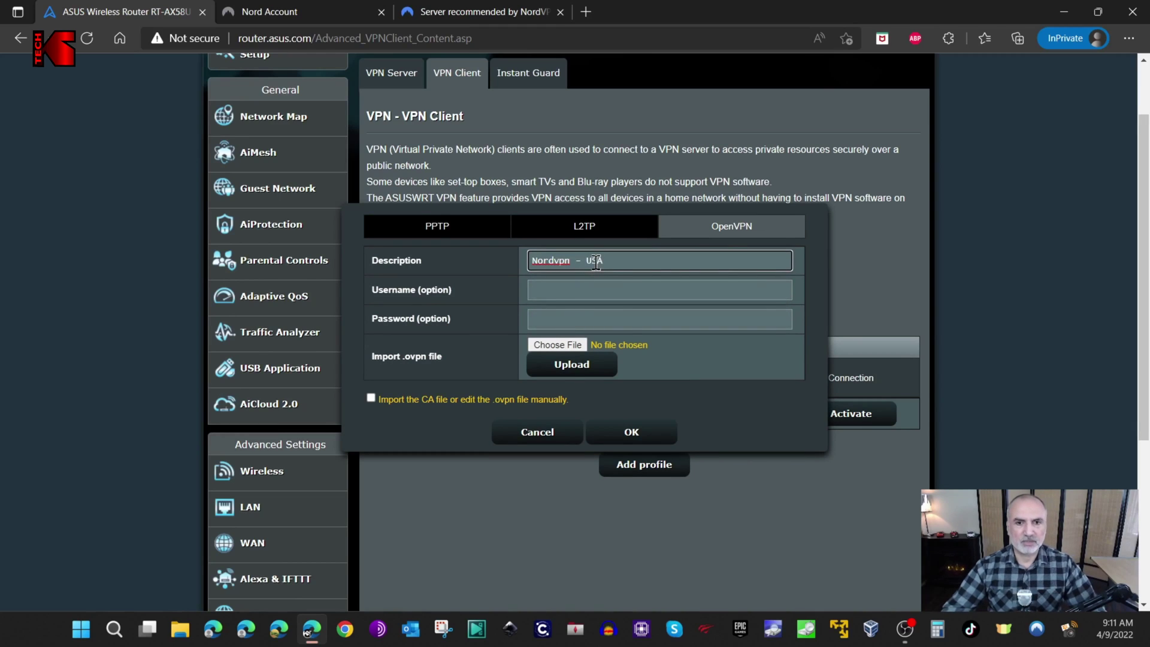
{"action": "left_click", "coordinate": [564, 288]}
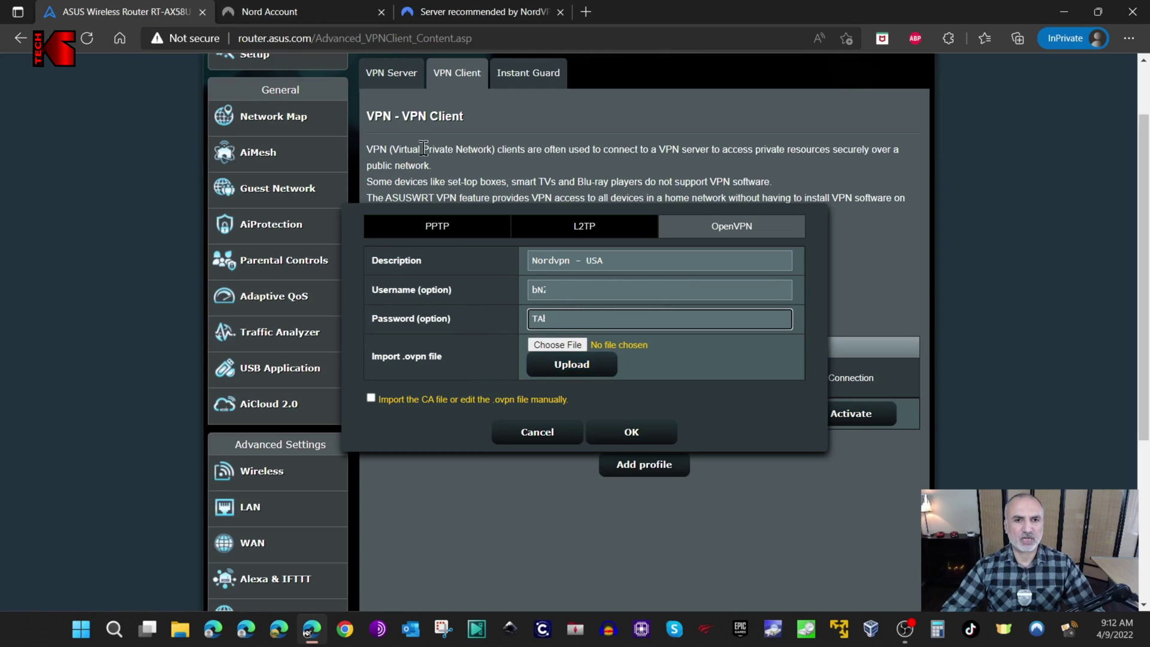
- Get a recommended United States server on the NordVPN server tool page
{"action": "left_click", "coordinate": [462, 20]}
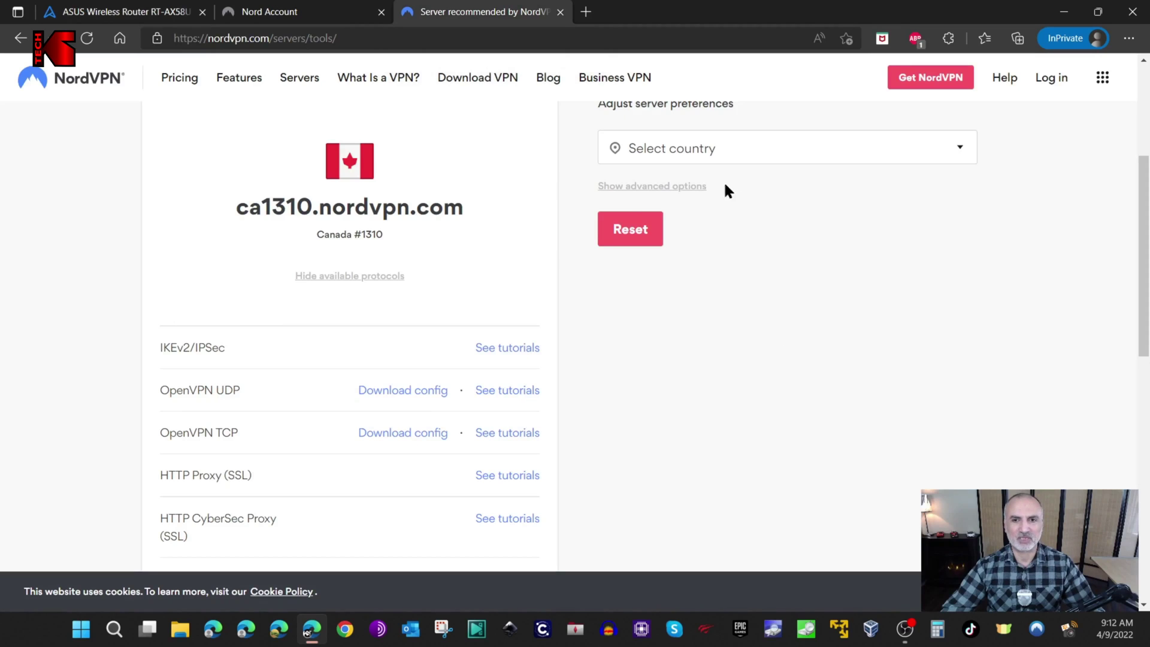
{"action": "scroll", "coordinate": [756, 288], "scroll_direction": "up", "scroll_amount": 5}
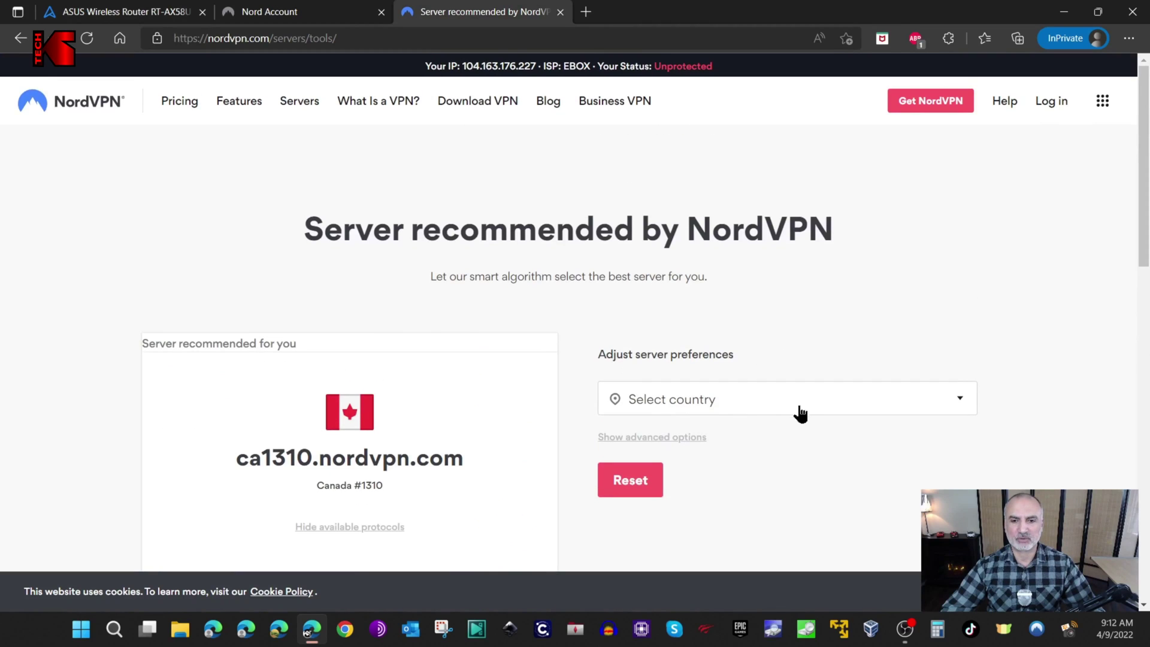
{"action": "left_click", "coordinate": [754, 415]}
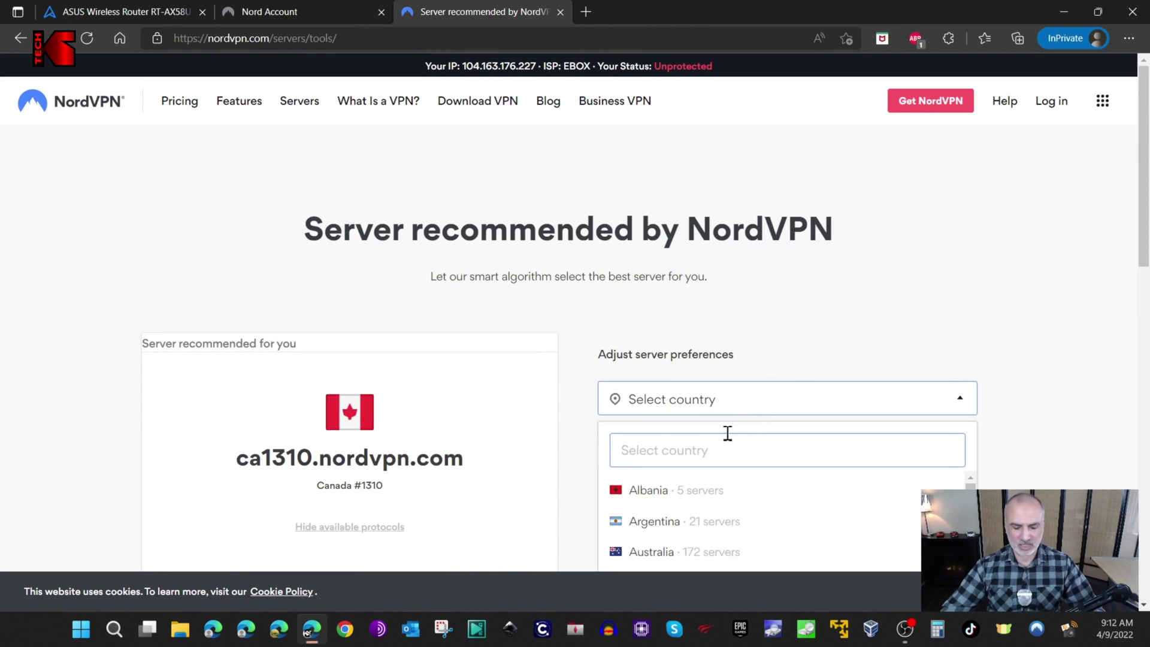
{"action": "type", "text": "united"}
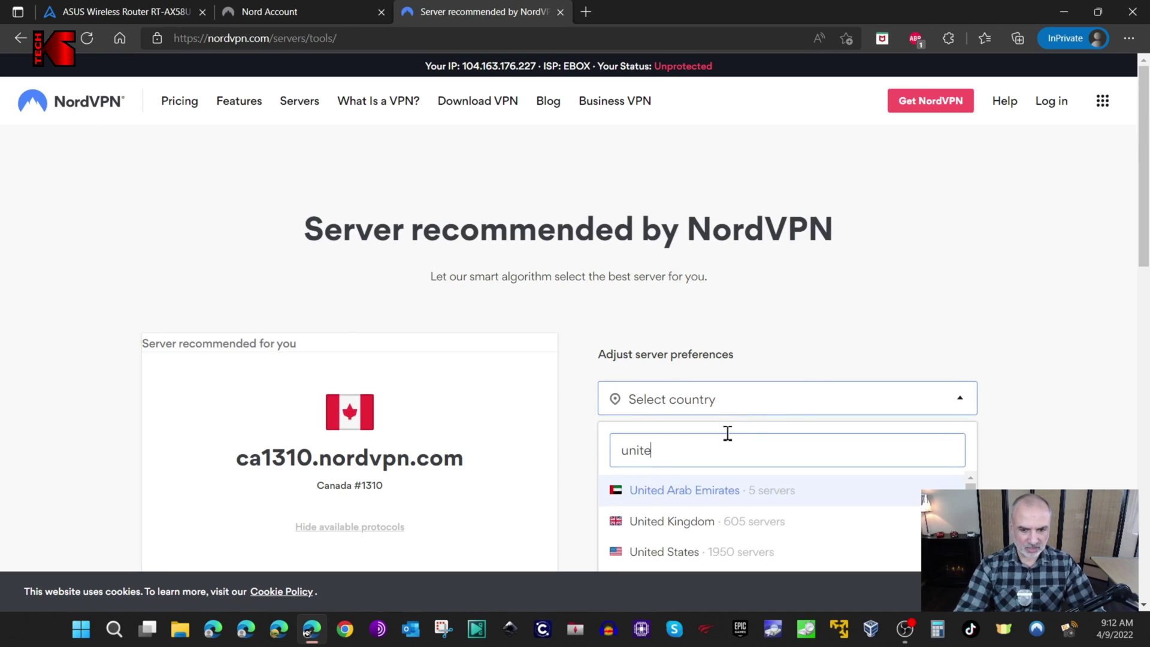
{"action": "left_click", "coordinate": [664, 551]}
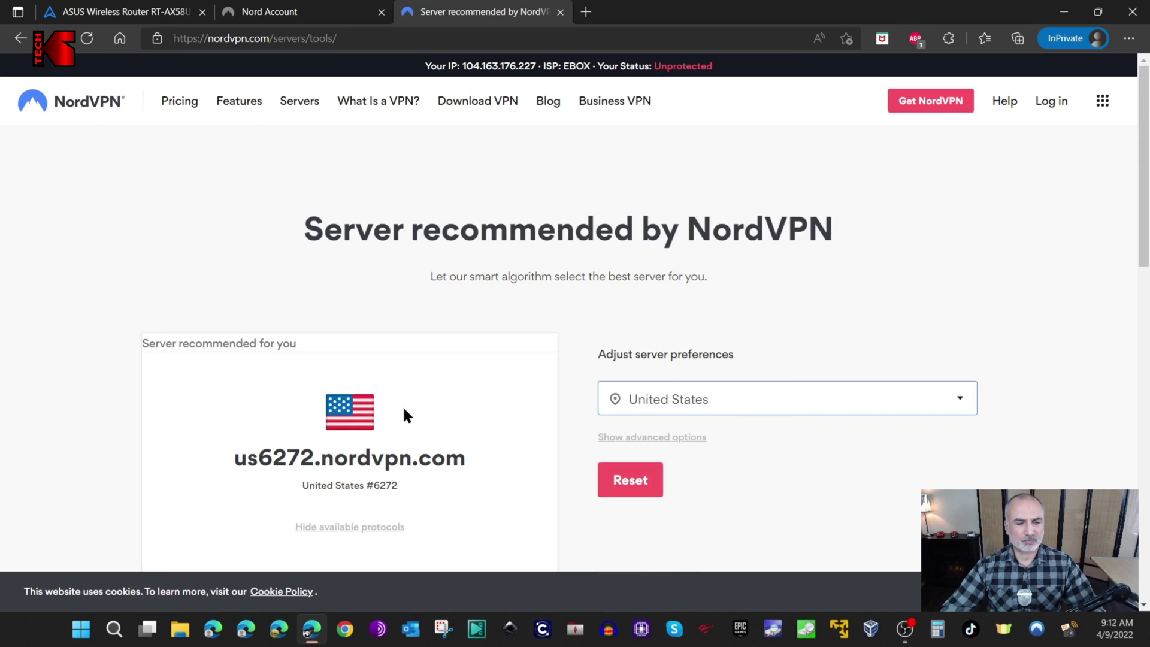
- Download and save the OpenVPN UDP config for us6272.nordvpn.com
{"action": "scroll", "coordinate": [389, 435], "scroll_direction": "down", "scroll_amount": 4}
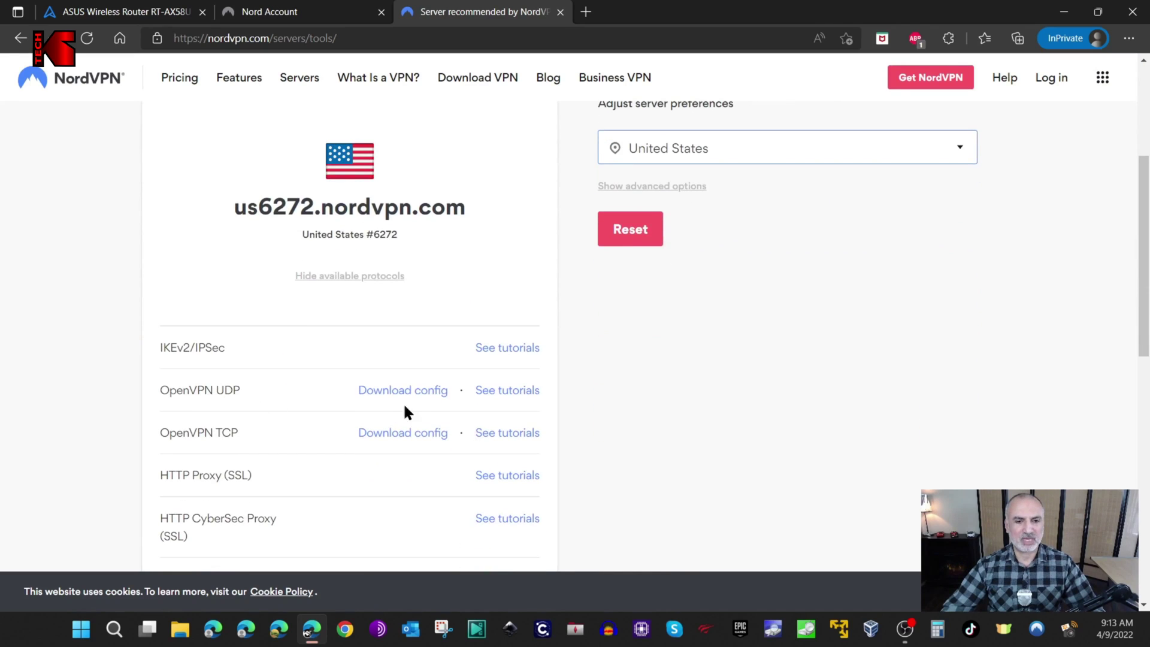
{"action": "left_click", "coordinate": [398, 392]}
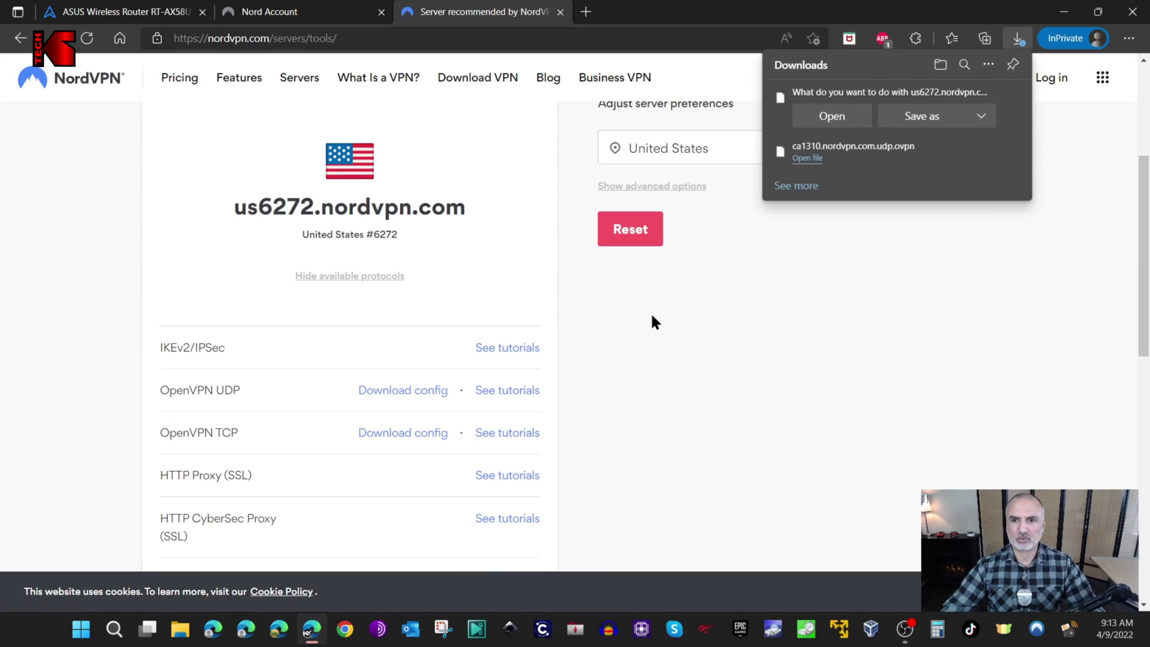
{"action": "left_click", "coordinate": [981, 116]}
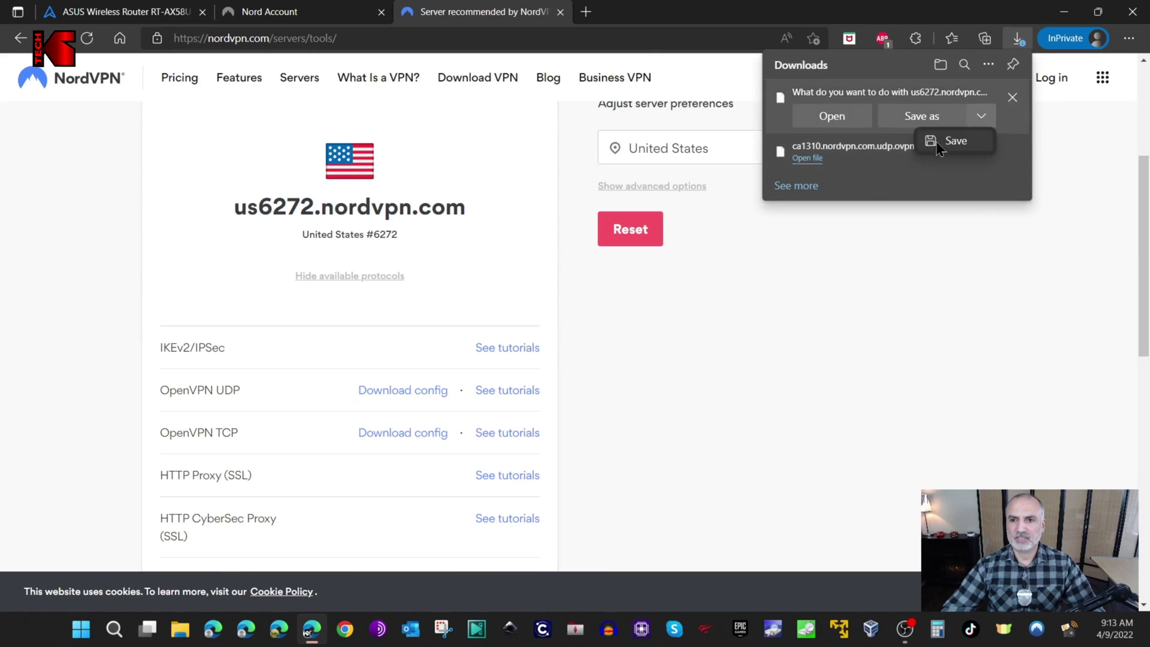
{"action": "left_click", "coordinate": [940, 143]}
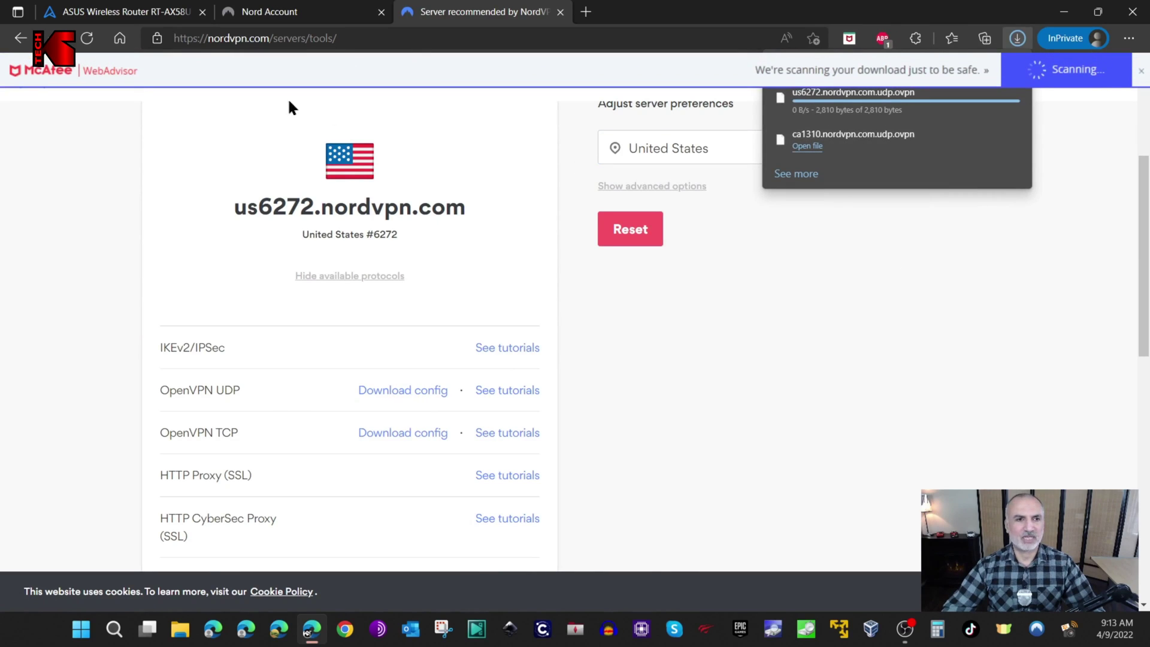
- Upload us6272.nordvpn.com.udp.ovpn and save the Nordvpn - USA profile
{"action": "left_click", "coordinate": [115, 18]}
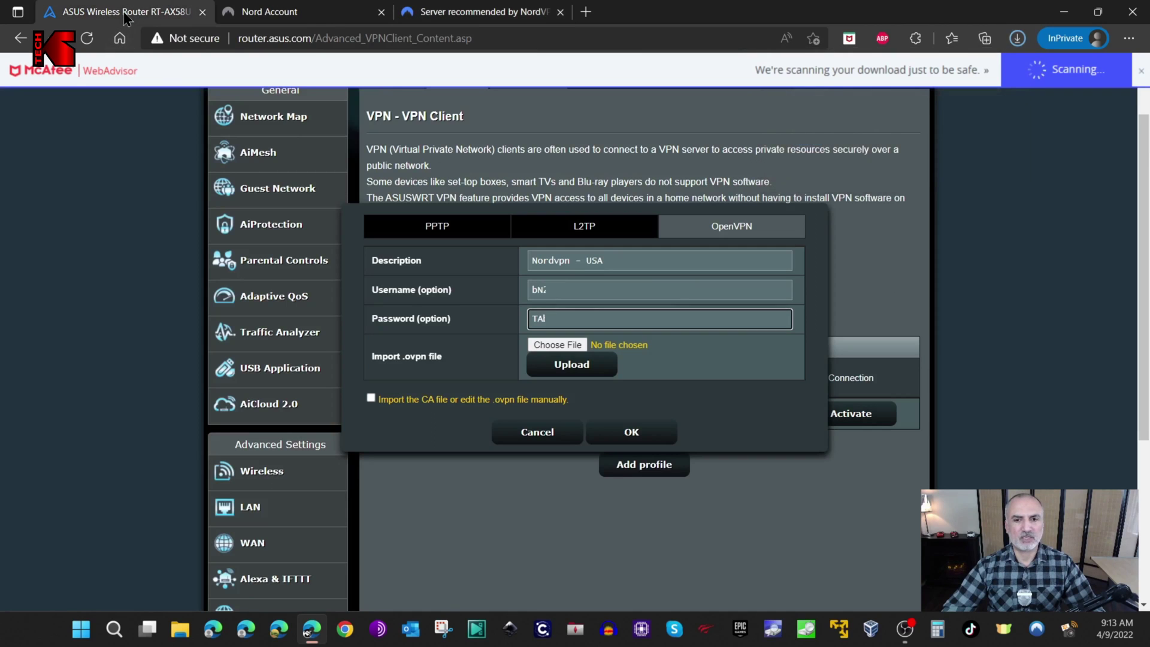
{"action": "left_click", "coordinate": [557, 346]}
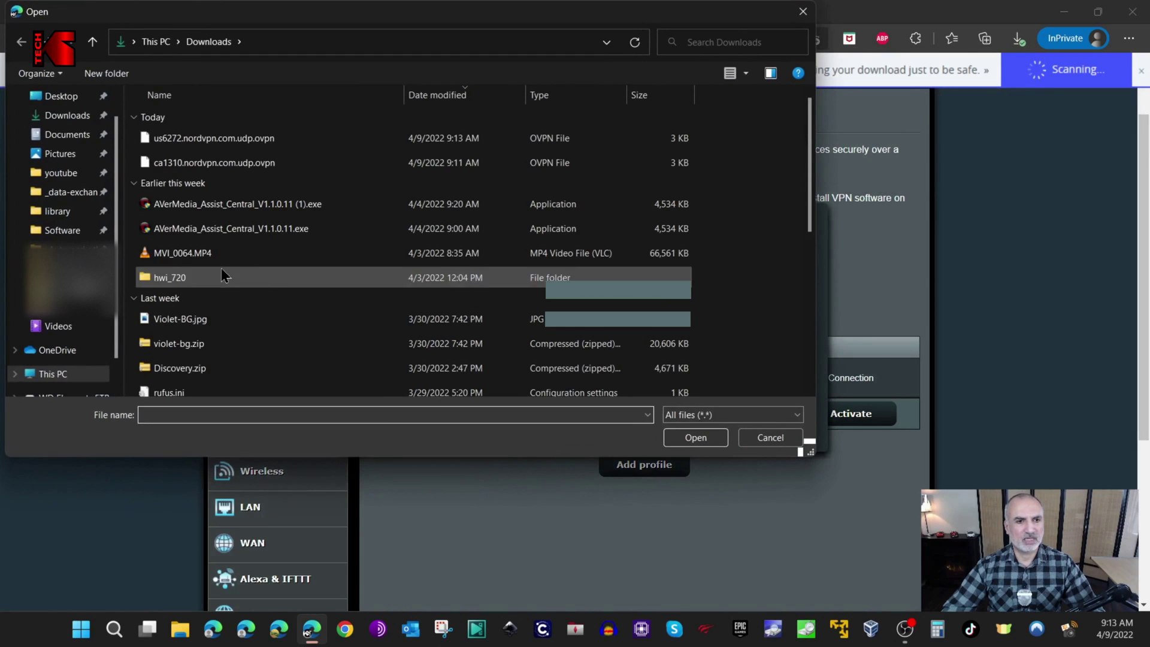
{"action": "left_click", "coordinate": [160, 142]}
{"action": "left_click", "coordinate": [692, 438]}
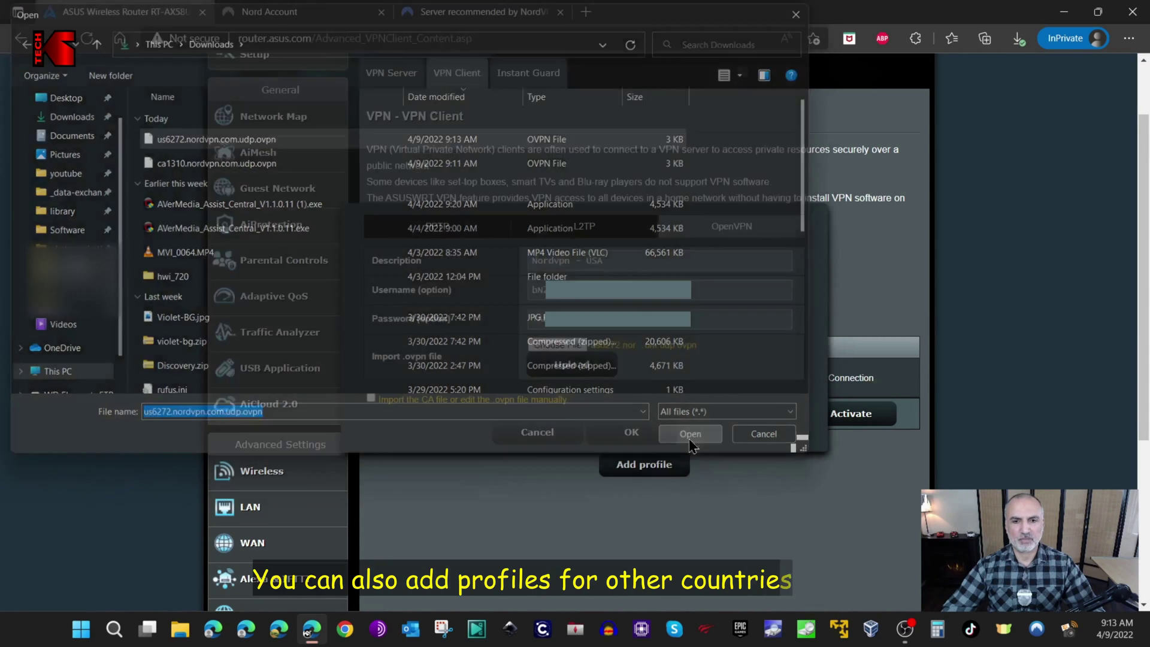
{"action": "left_click", "coordinate": [587, 370]}
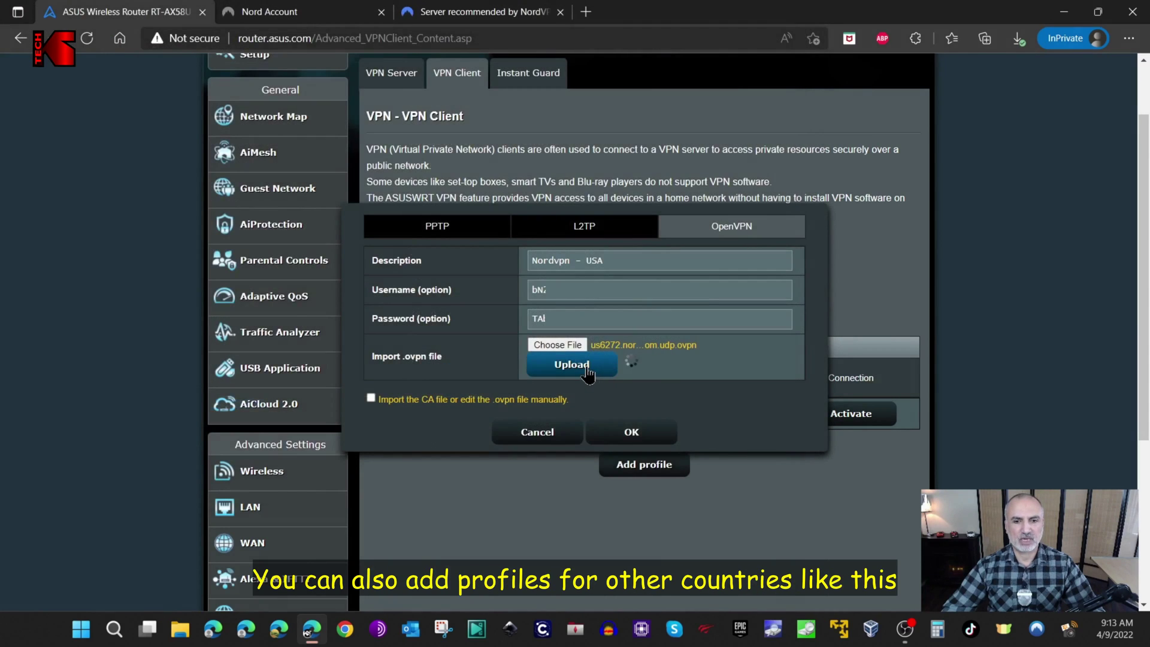
{"action": "left_click", "coordinate": [636, 434]}
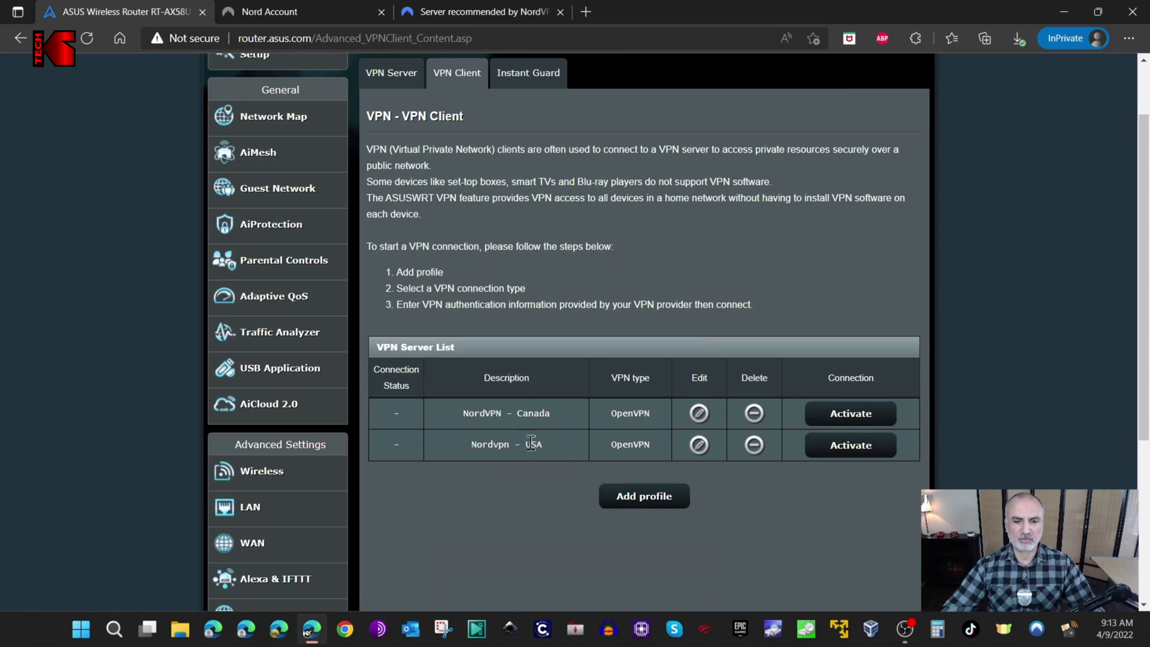
- Activate the NordVPN - Canada connection
{"action": "left_click", "coordinate": [861, 416]}
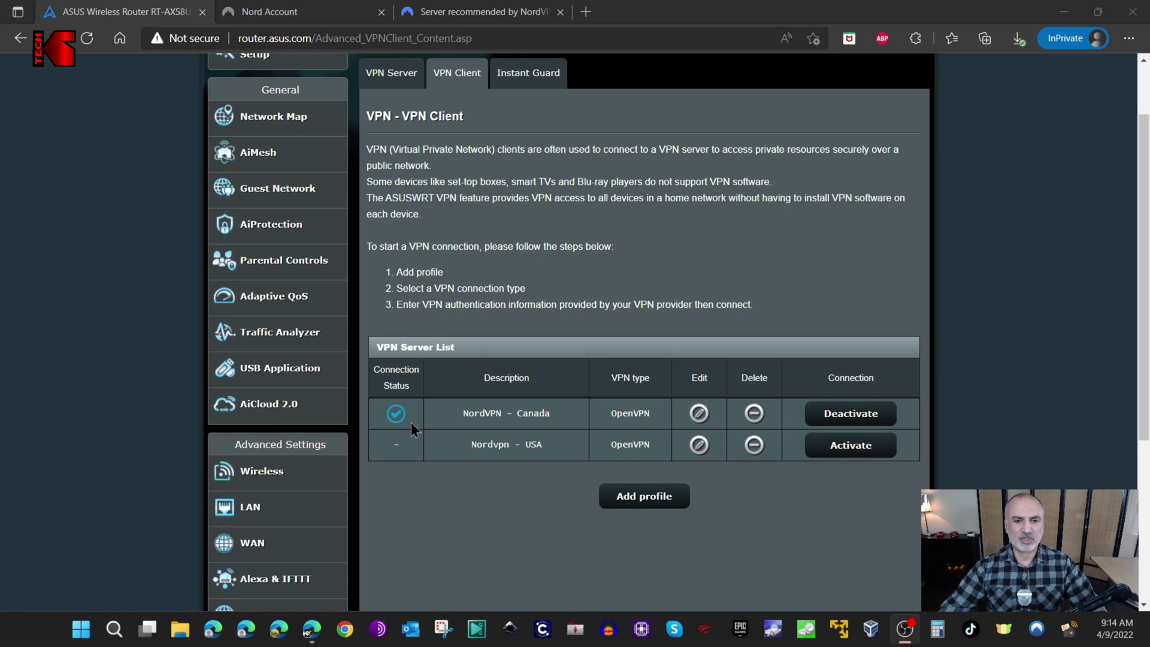
{"action": "mouse_move", "coordinate": [390, 422]}
{"action": "left_click", "coordinate": [586, 12]}
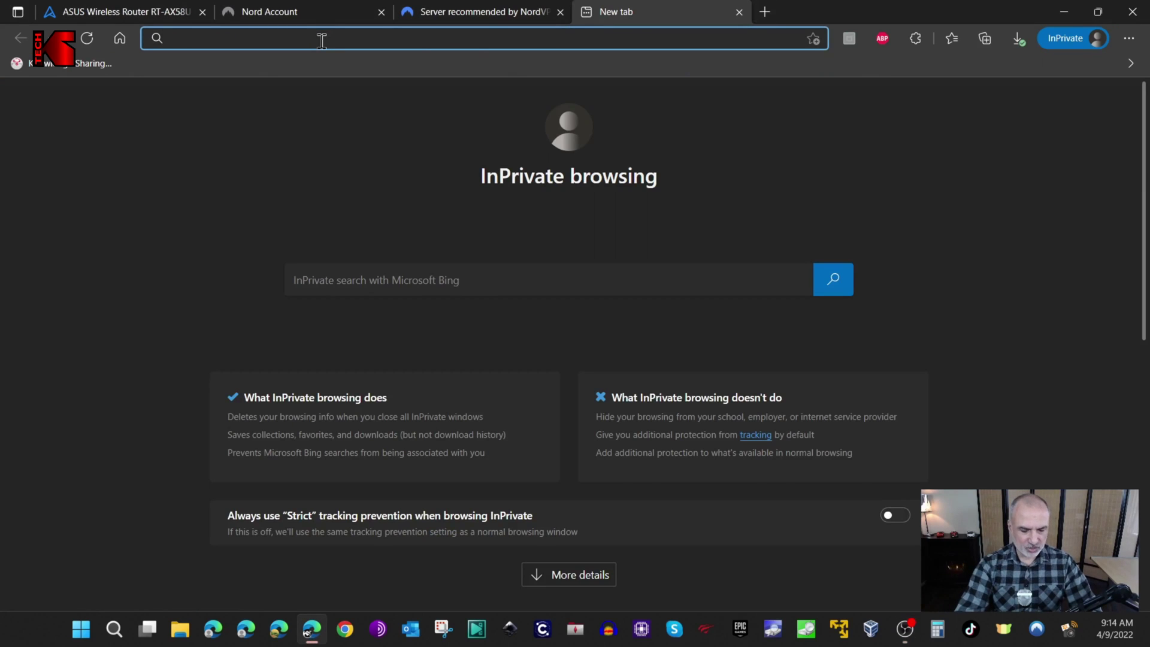
- Confirm on iplocation.net that public IP 5.181.233.244 locates to Montreal, Quebec
{"action": "type", "text": "ipl"}
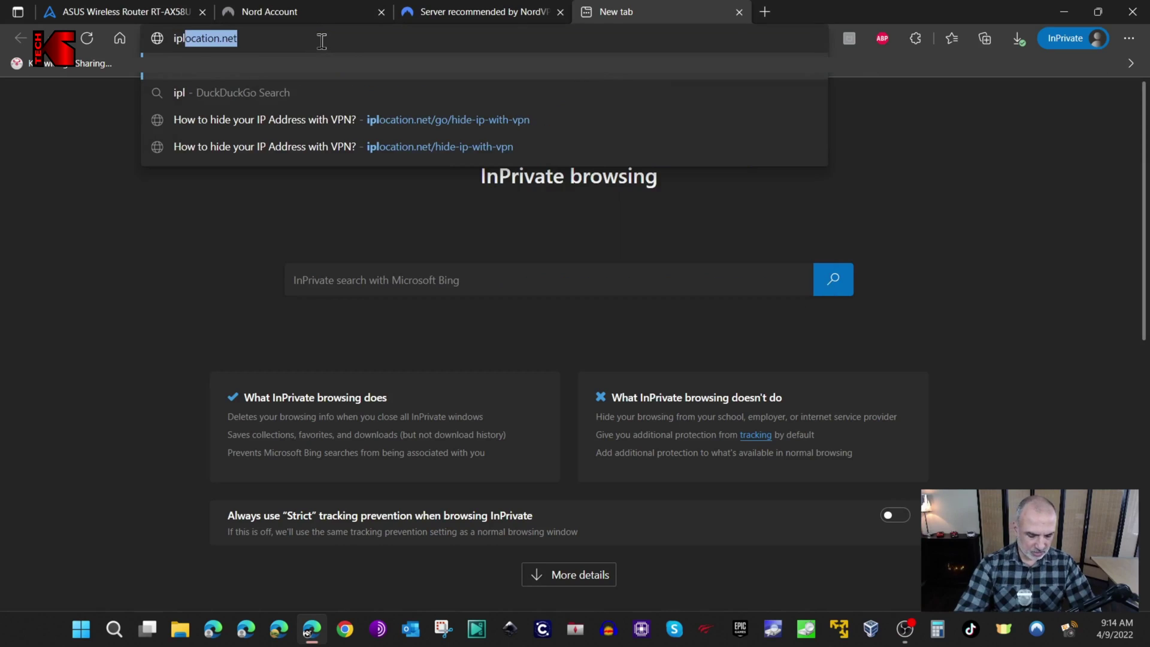
{"action": "type", "text": "ocation.ne"}
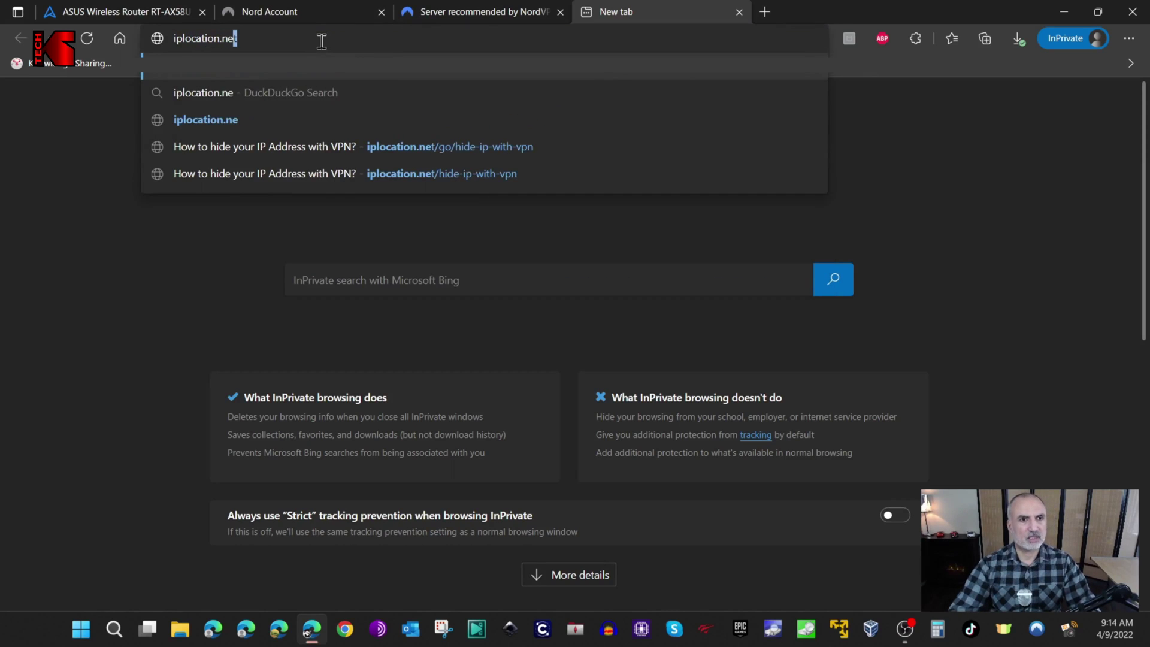
{"action": "key", "text": "Return"}
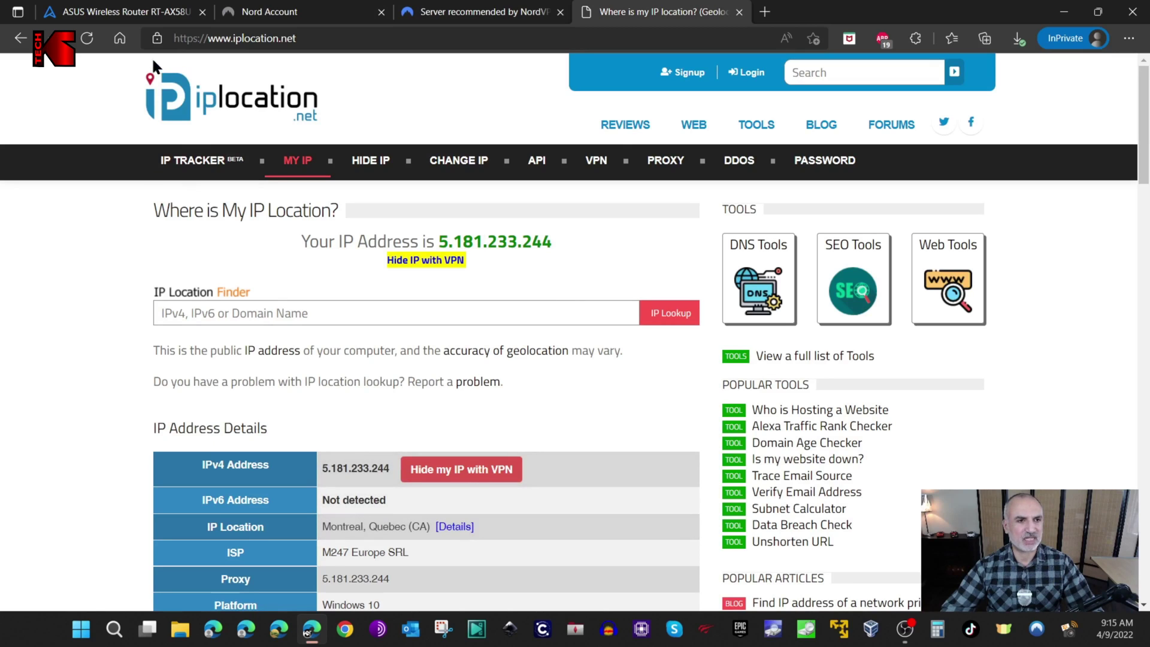
{"action": "left_click", "coordinate": [106, 18]}
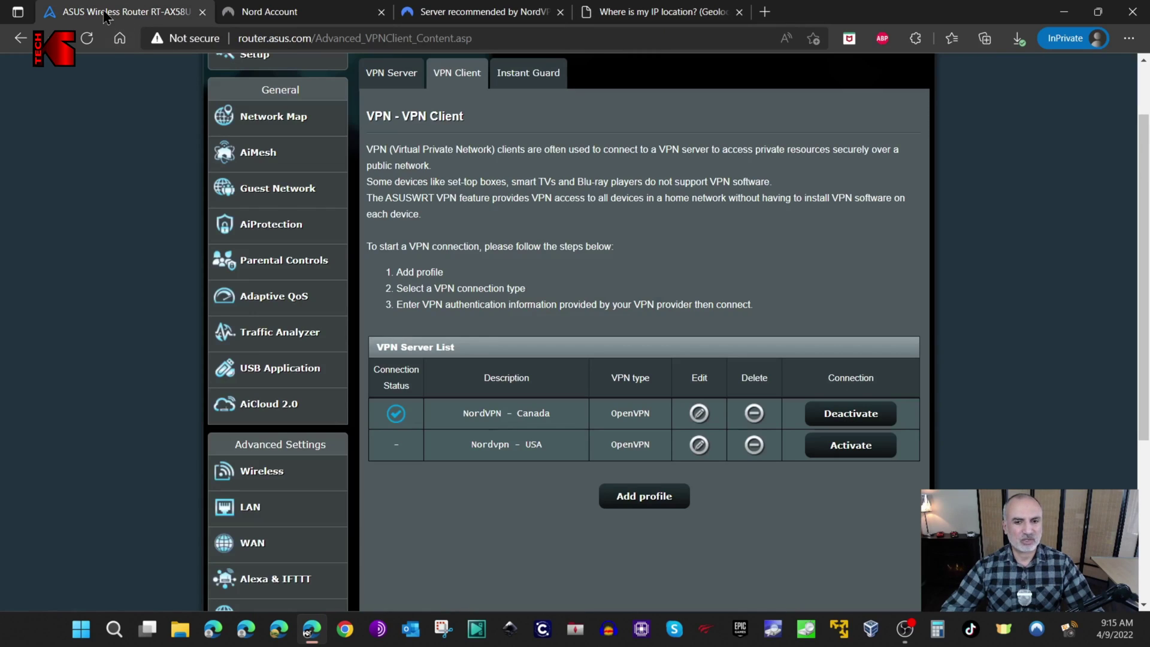
- Swap the connection from Canada to Nordvpn - USA and verify 107.175.102.223 in Buffalo
{"action": "left_click", "coordinate": [851, 415]}
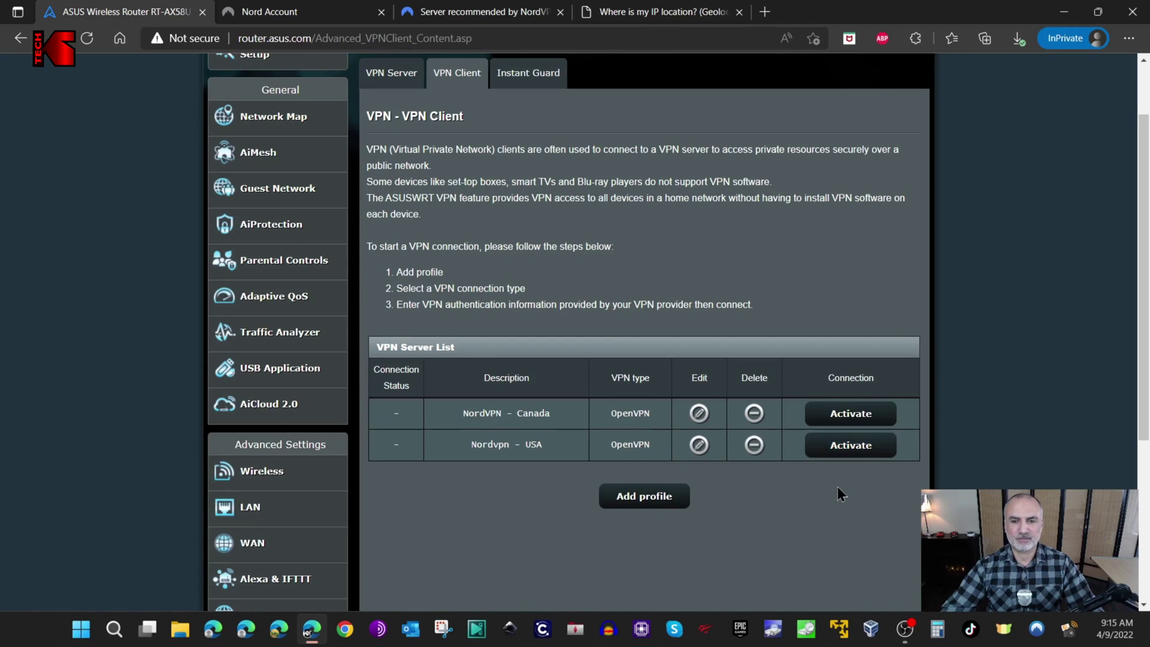
{"action": "left_click", "coordinate": [848, 443]}
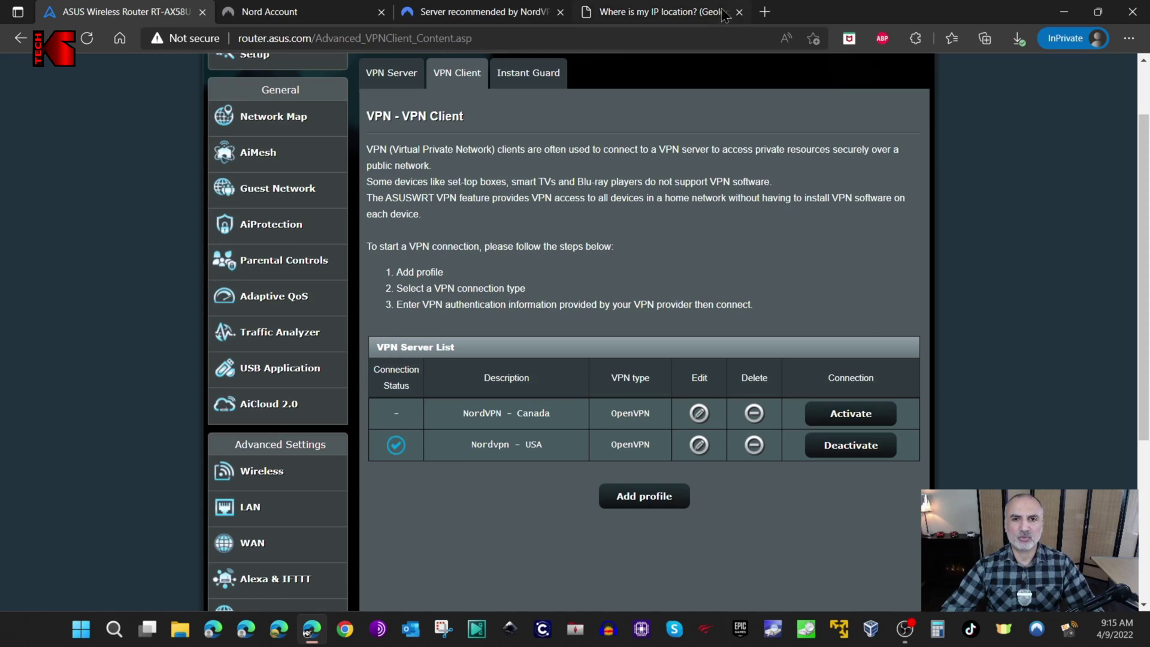
{"action": "left_click", "coordinate": [640, 17]}
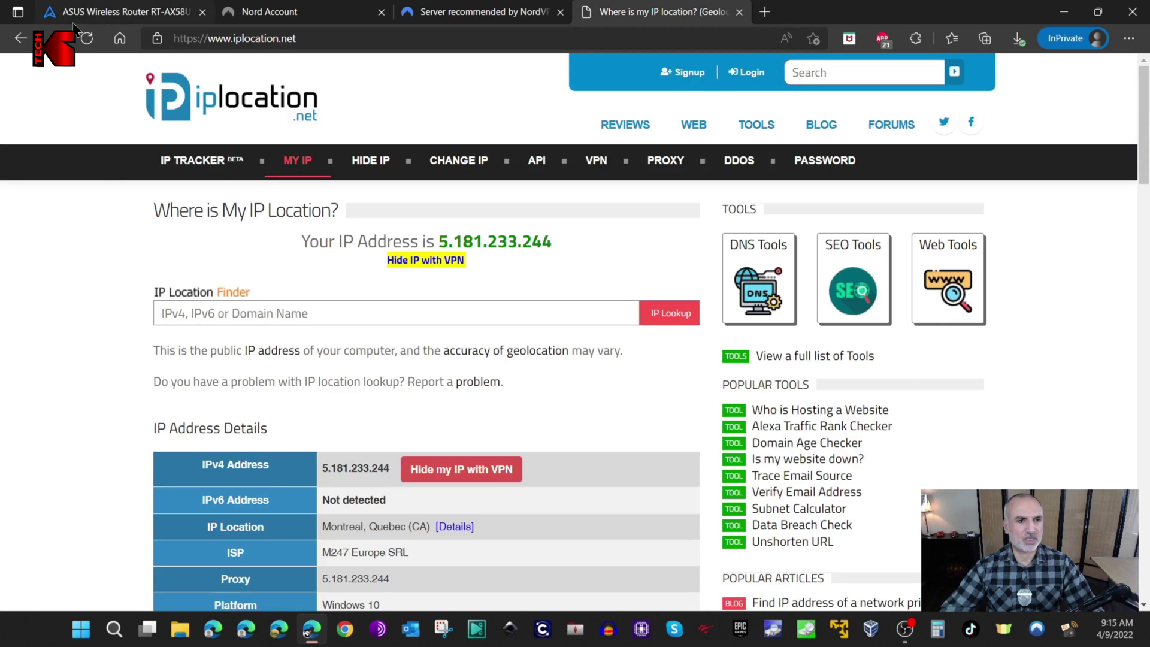
{"action": "left_click", "coordinate": [87, 38]}
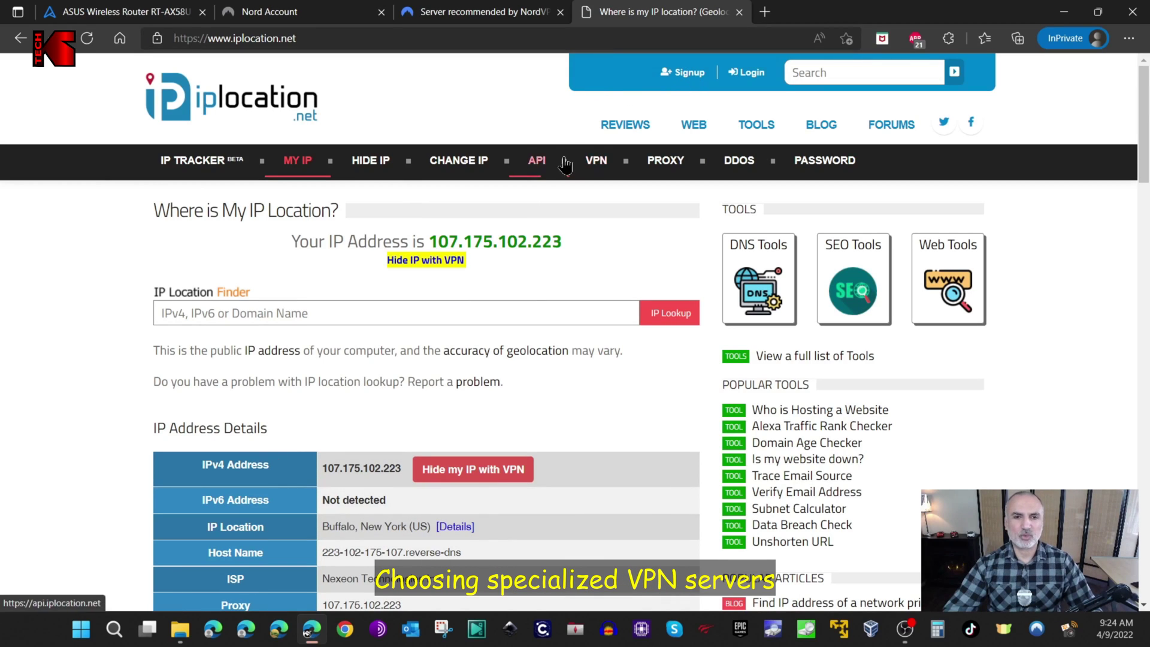
- On the NordVPN server recommendation page, expand the advanced server preference options
{"action": "left_click", "coordinate": [467, 15]}
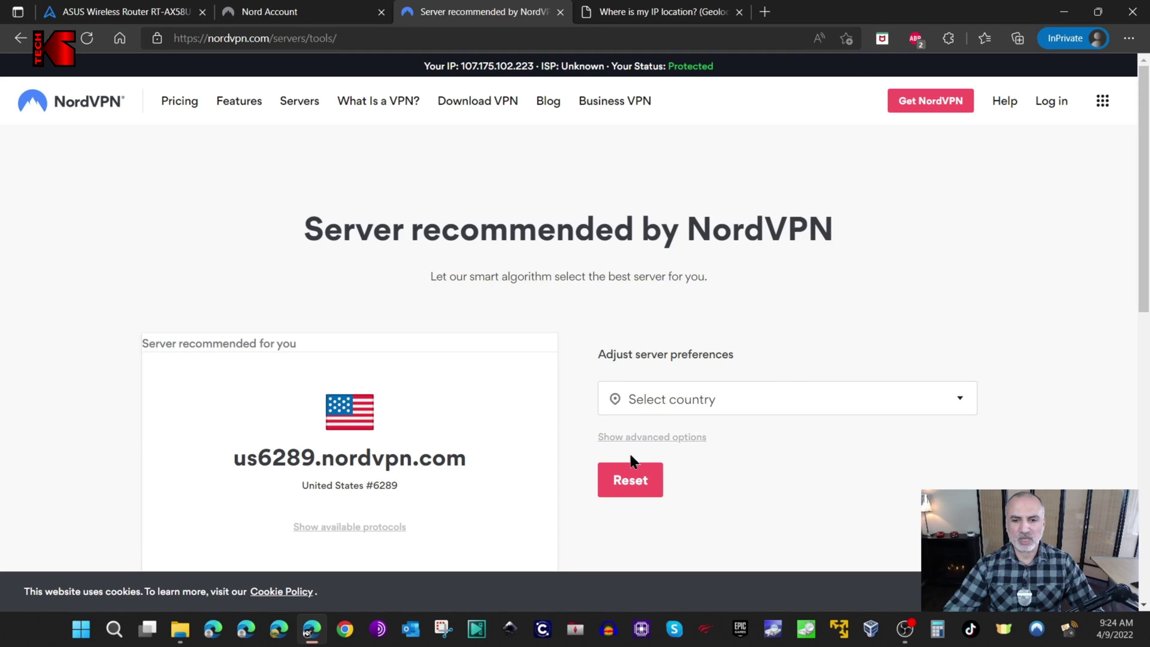
{"action": "left_click", "coordinate": [677, 443]}
{"action": "scroll", "coordinate": [749, 443], "scroll_direction": "down", "scroll_amount": 1}
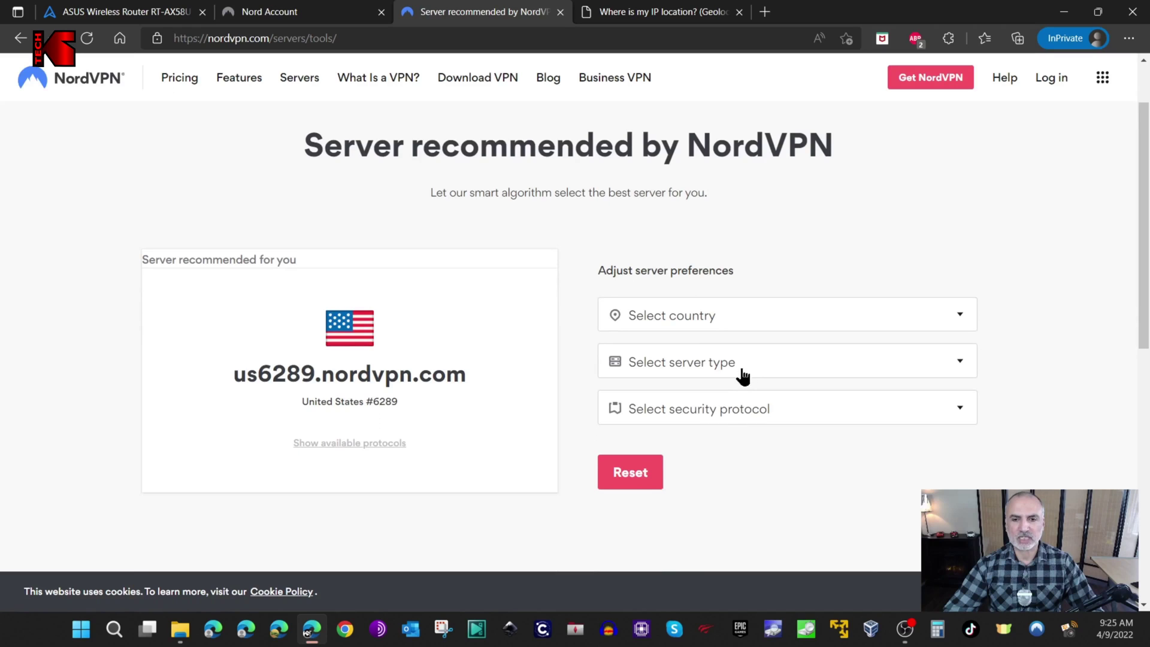
- Browse the server type list and close it without choosing a type
{"action": "left_click", "coordinate": [724, 374]}
{"action": "scroll", "coordinate": [731, 369], "scroll_direction": "down", "scroll_amount": 1}
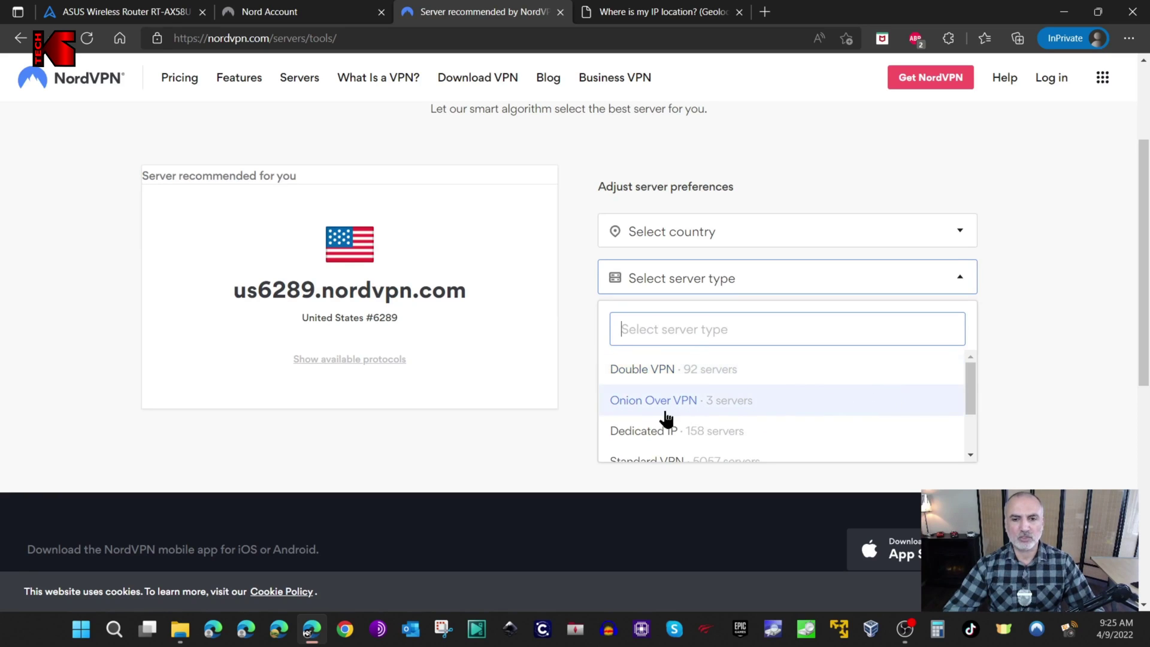
{"action": "left_click_drag", "start_coordinate": [969, 381], "coordinate": [964, 408]}
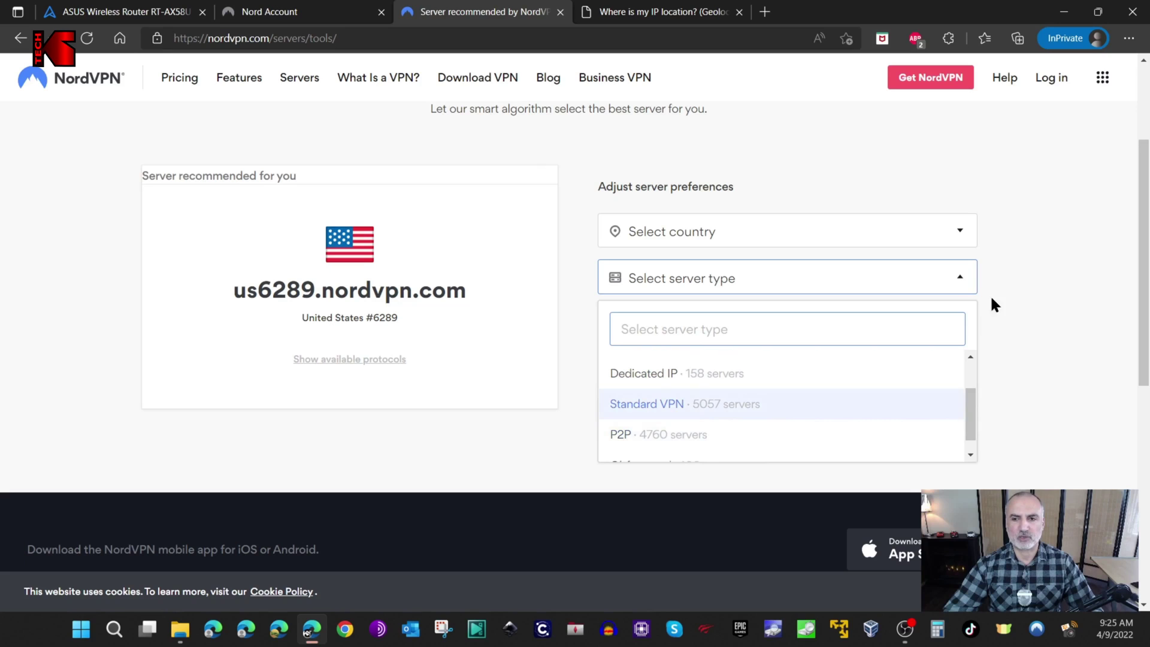
{"action": "left_click", "coordinate": [962, 283]}
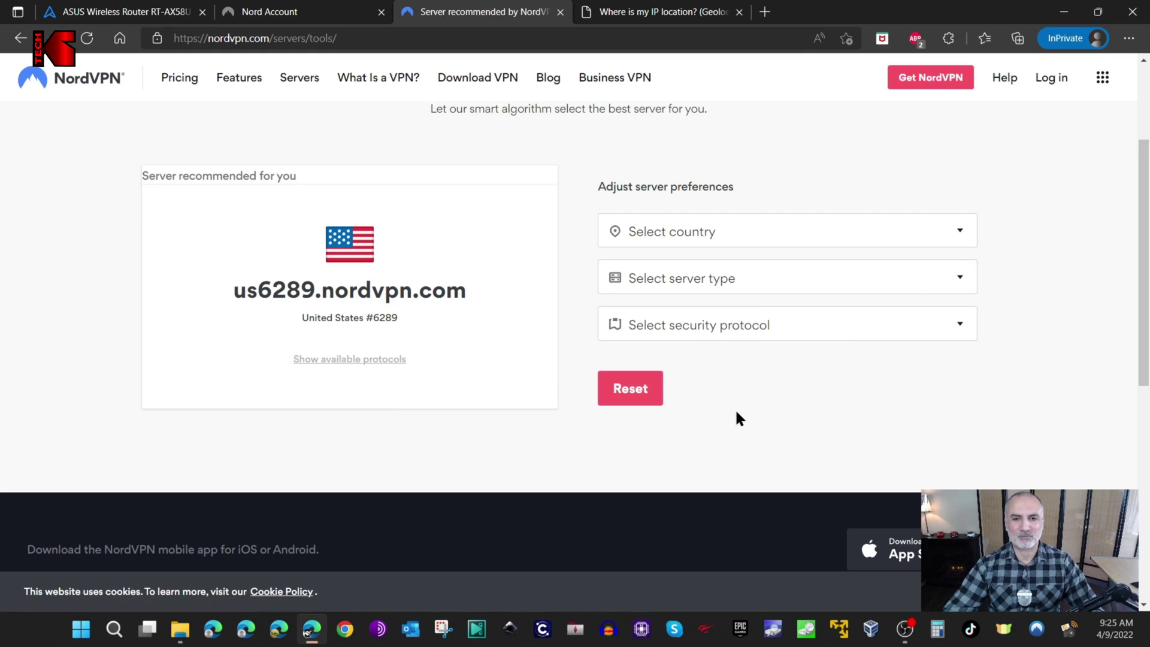
{"action": "scroll", "coordinate": [737, 417], "scroll_direction": "up", "scroll_amount": 3}
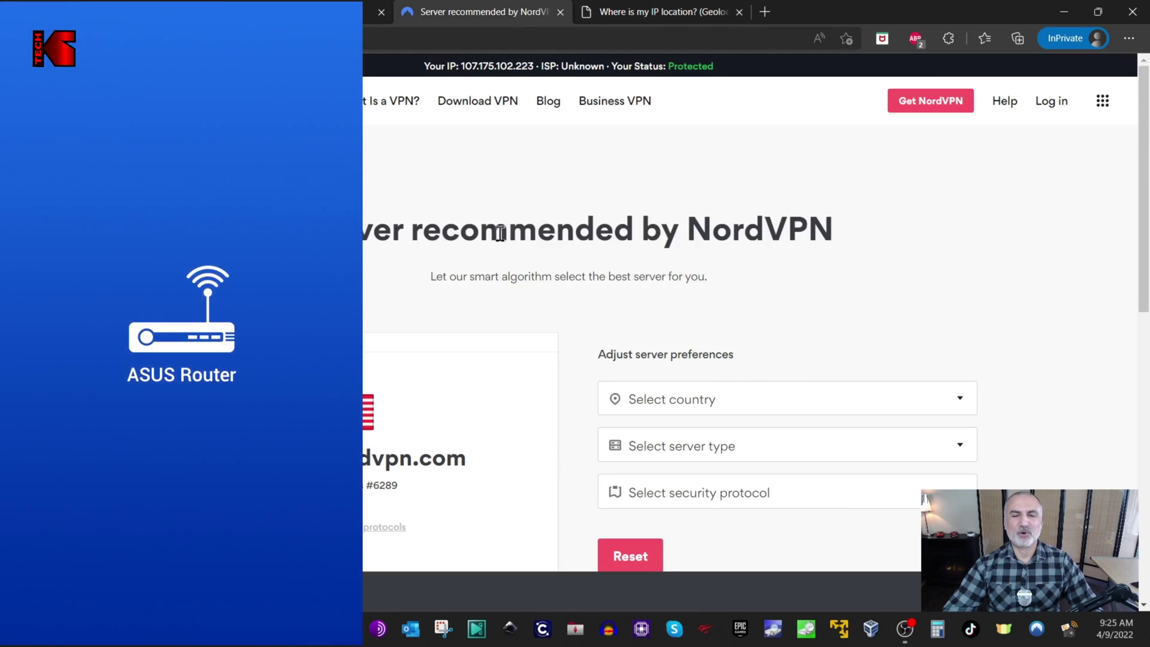